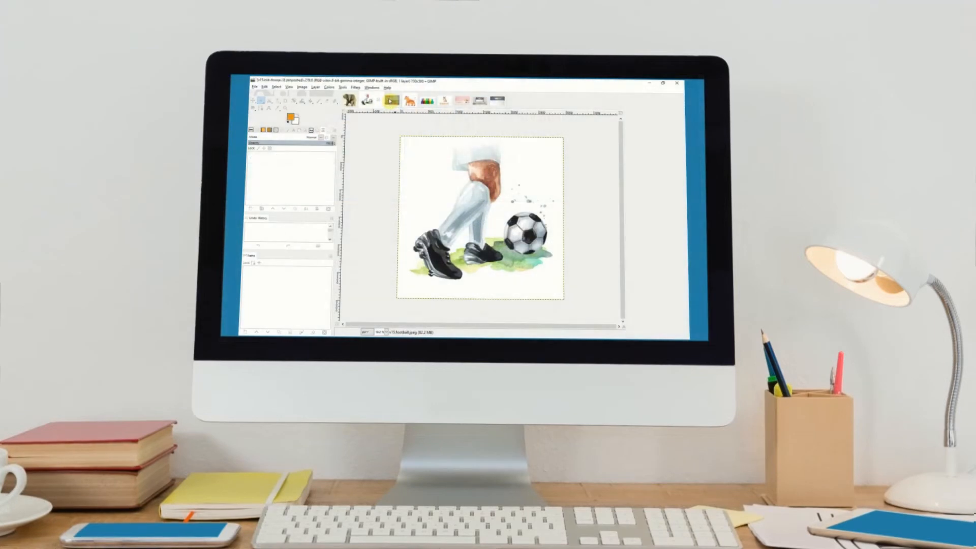
# Step: Look through the open example images one after another and finish on the elephant image
pyautogui.click(389, 100)
pyautogui.click(407, 101)
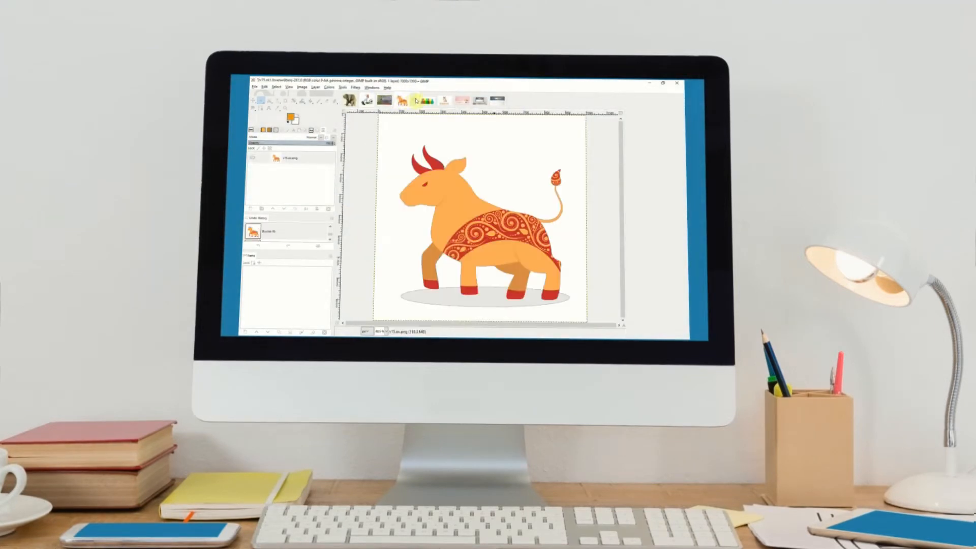
pyautogui.click(428, 101)
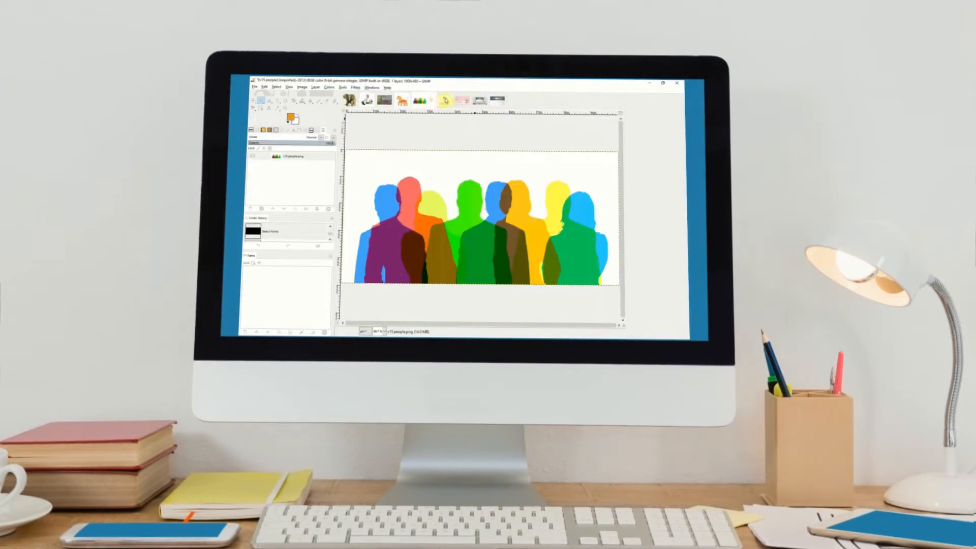
pyautogui.click(446, 100)
pyautogui.click(461, 100)
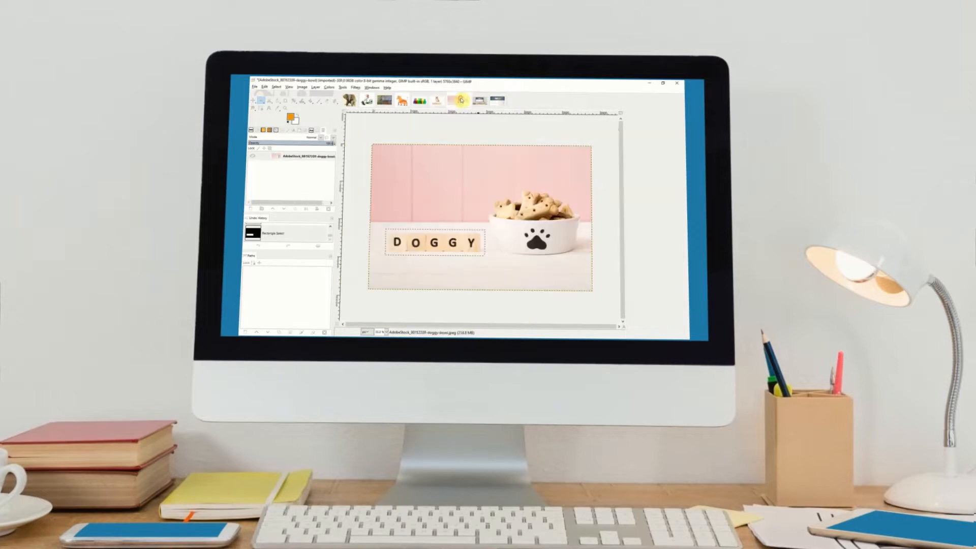
pyautogui.click(478, 100)
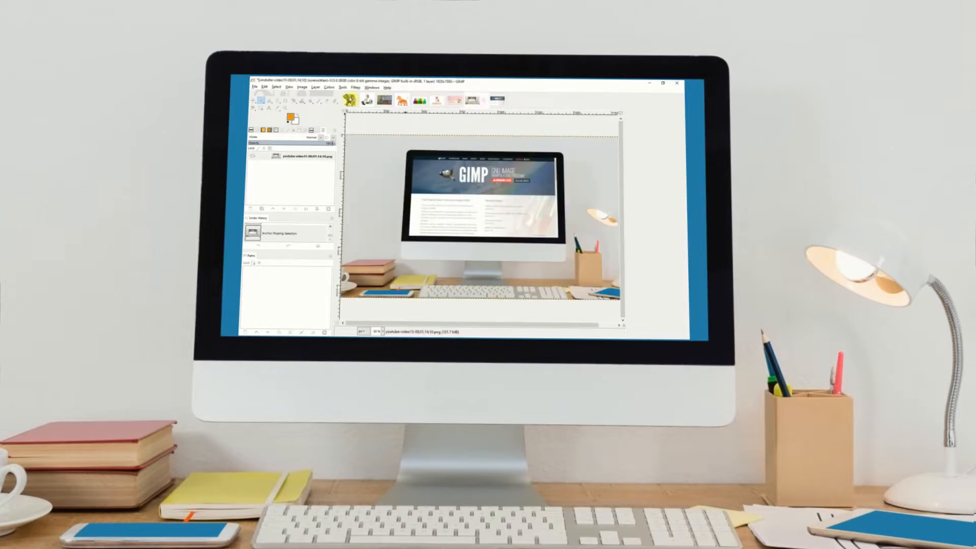
pyautogui.click(350, 100)
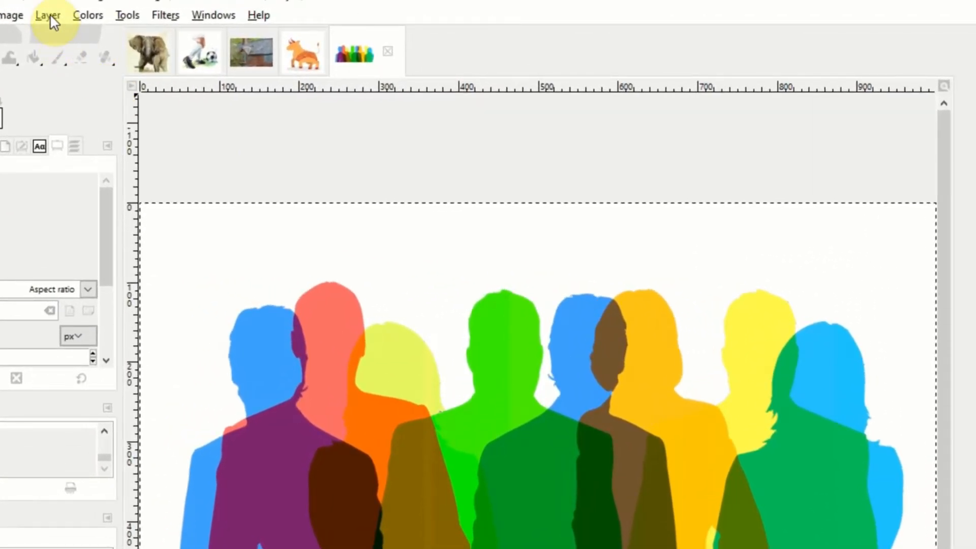
# Step: Check in the layer transparency options whether the silhouettes layer has an alpha channel
pyautogui.click(50, 14)
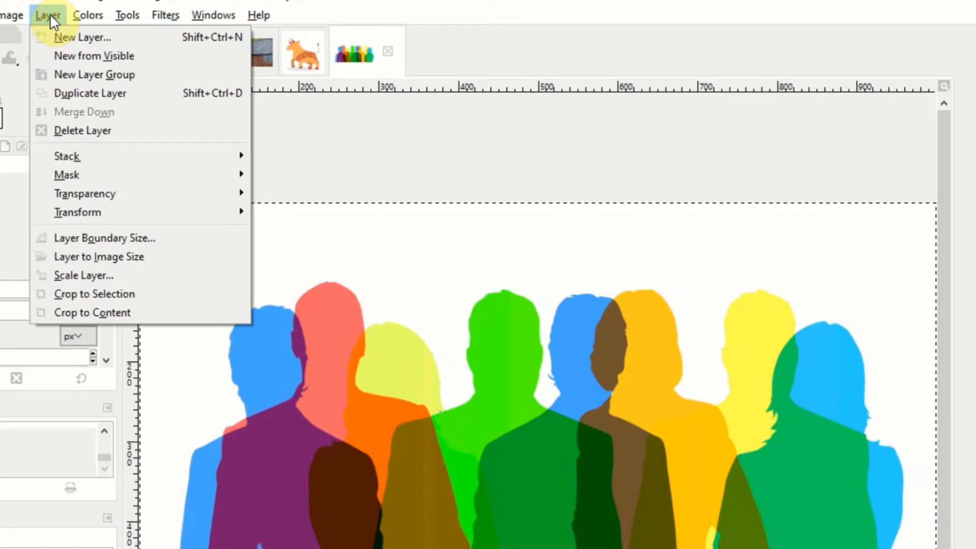
pyautogui.moveTo(105, 188)
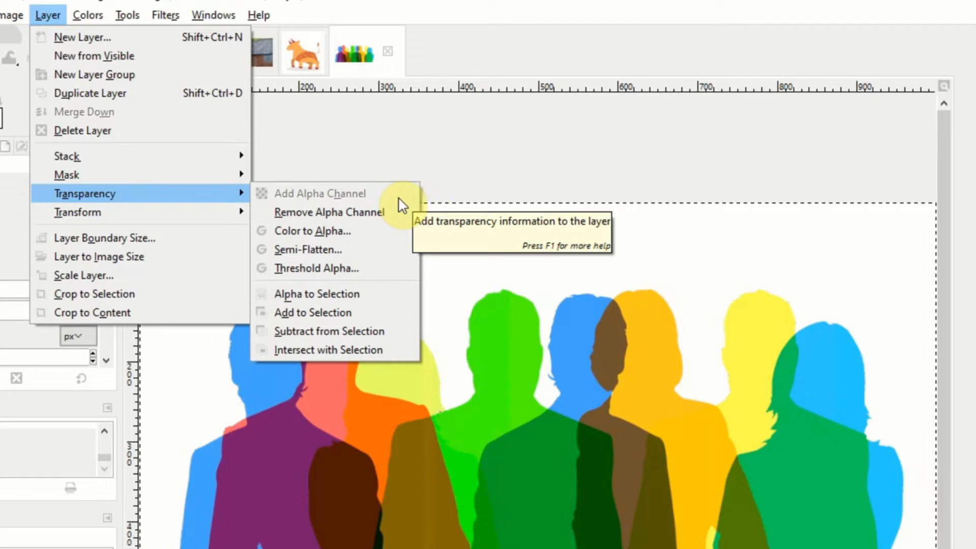
pyautogui.click(444, 172)
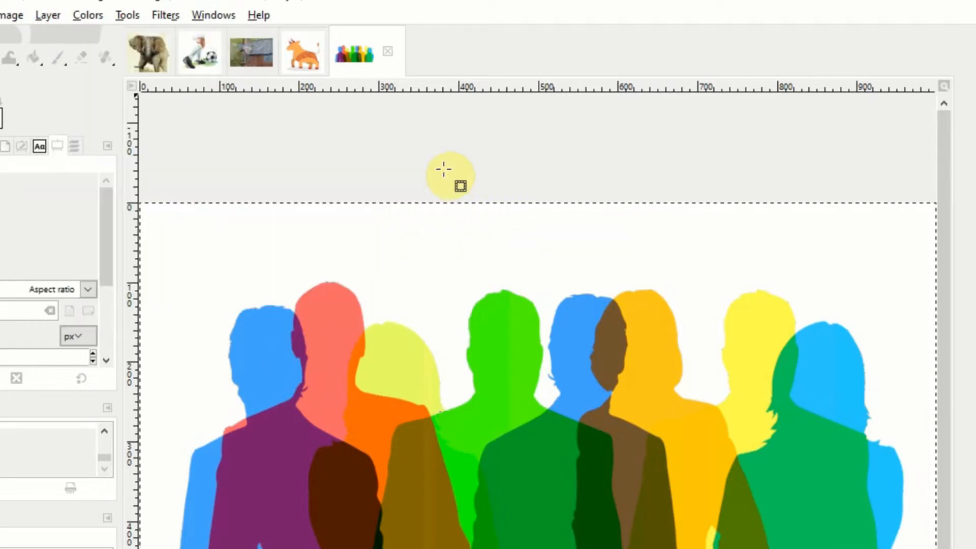
# Step: Select the white background around the colored silhouettes by color and delete it
pyautogui.click(40, 11)
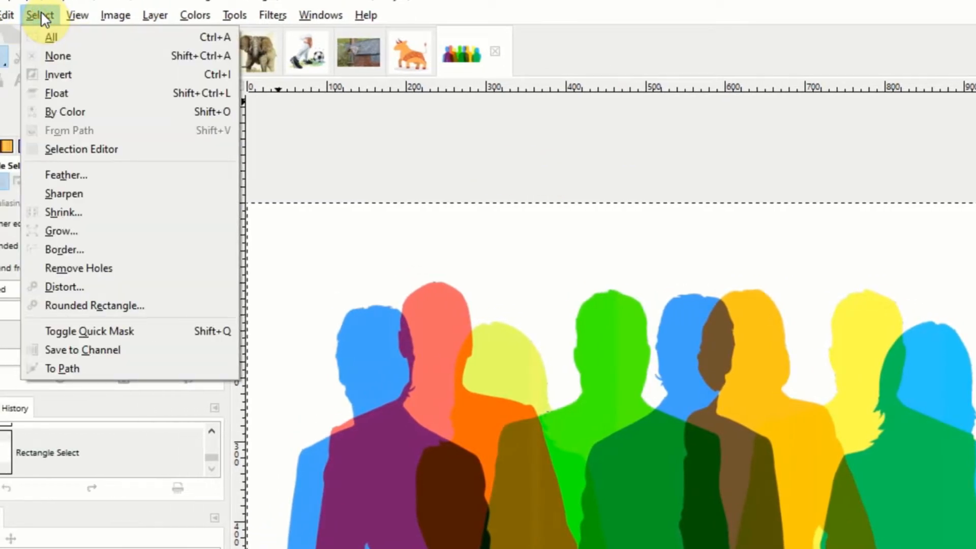
pyautogui.click(116, 113)
pyautogui.click(305, 237)
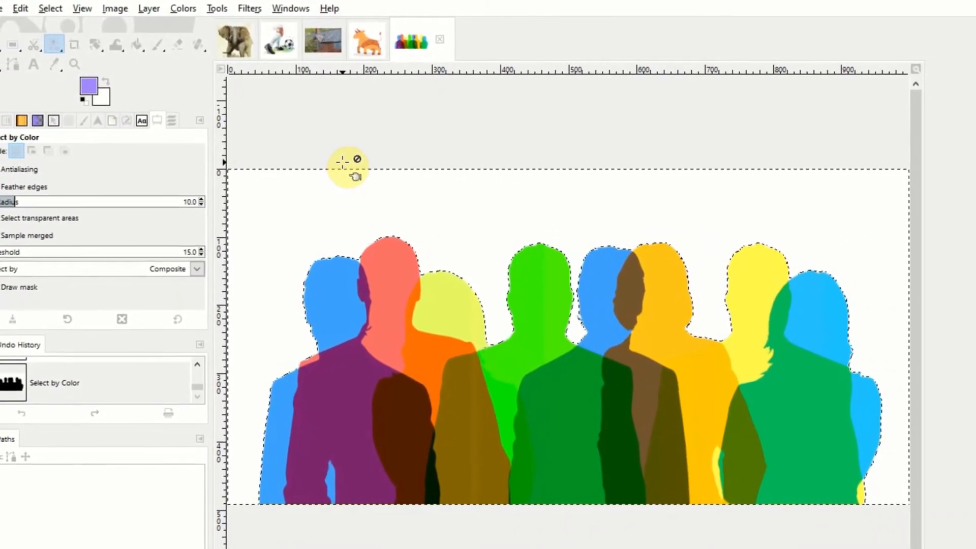
pyautogui.press('Delete')
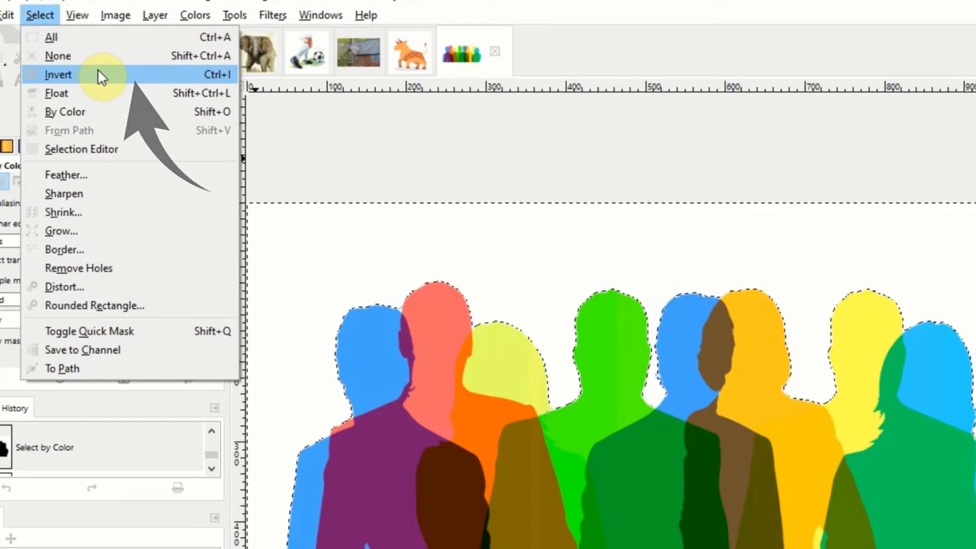
# Step: Invert the selection so it covers the colored silhouettes and delete them
pyautogui.click(98, 71)
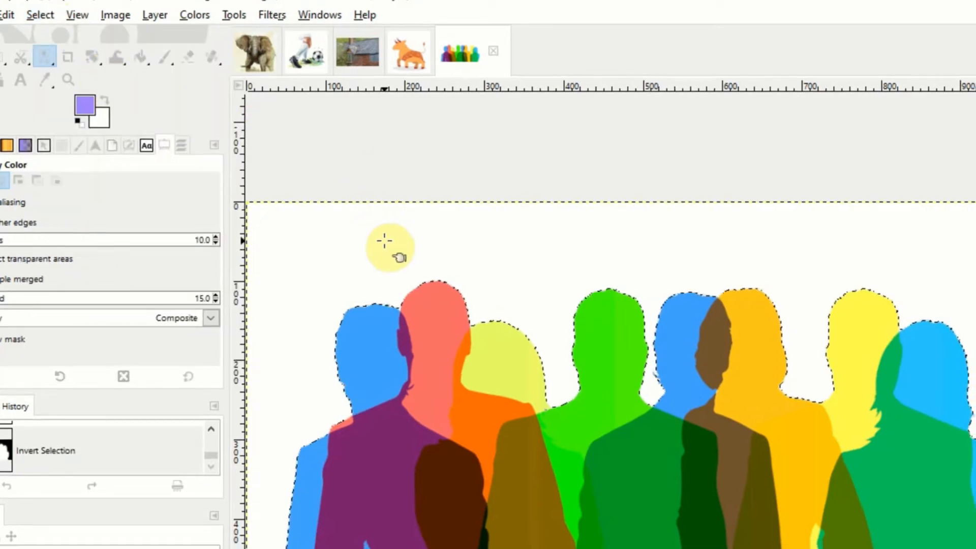
pyautogui.press('Delete')
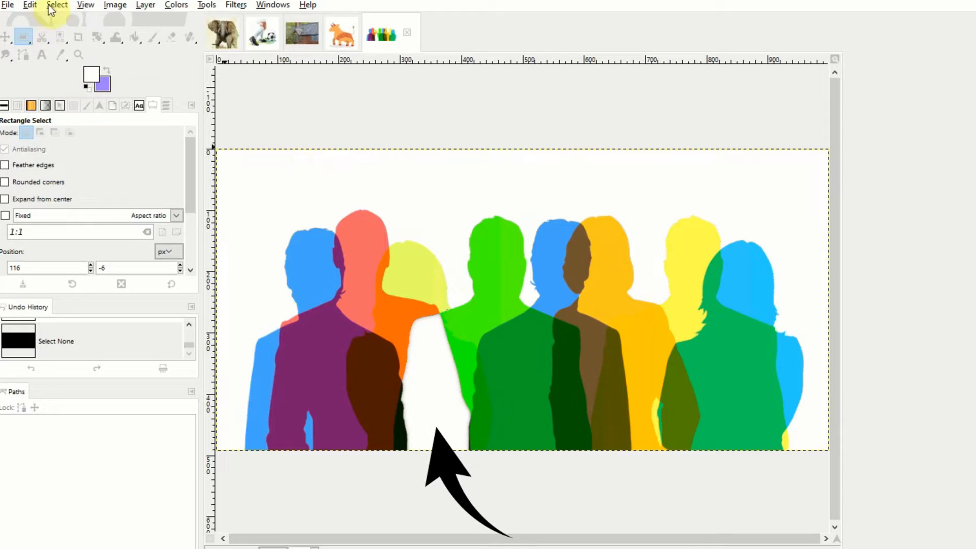
# Step: Select all white areas by color, including the white jacket, and delete them
pyautogui.click(56, 5)
pyautogui.click(76, 79)
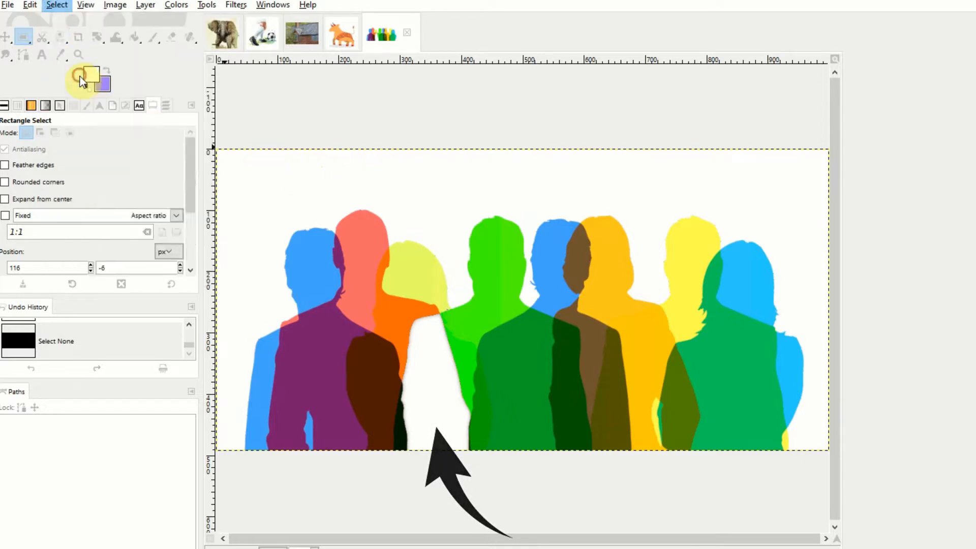
pyautogui.click(334, 173)
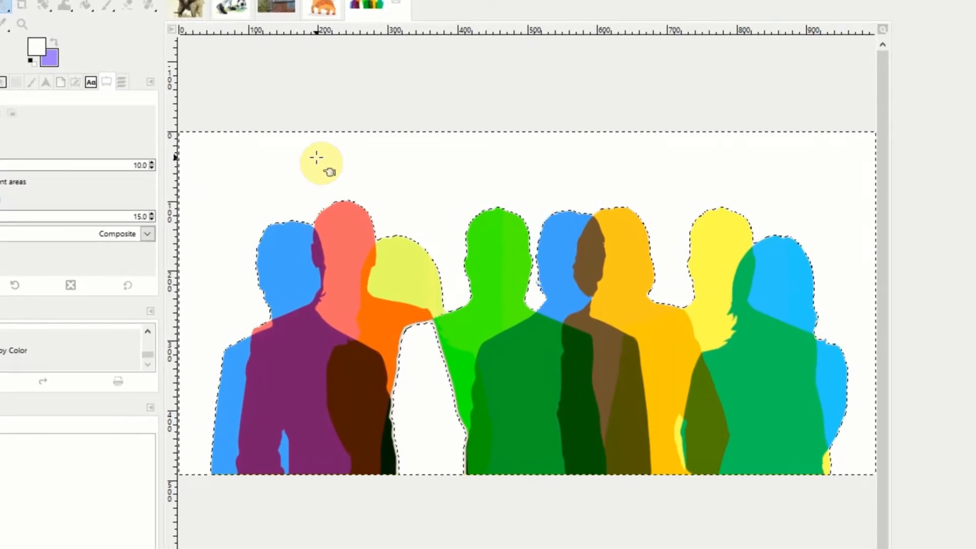
pyautogui.press('Delete')
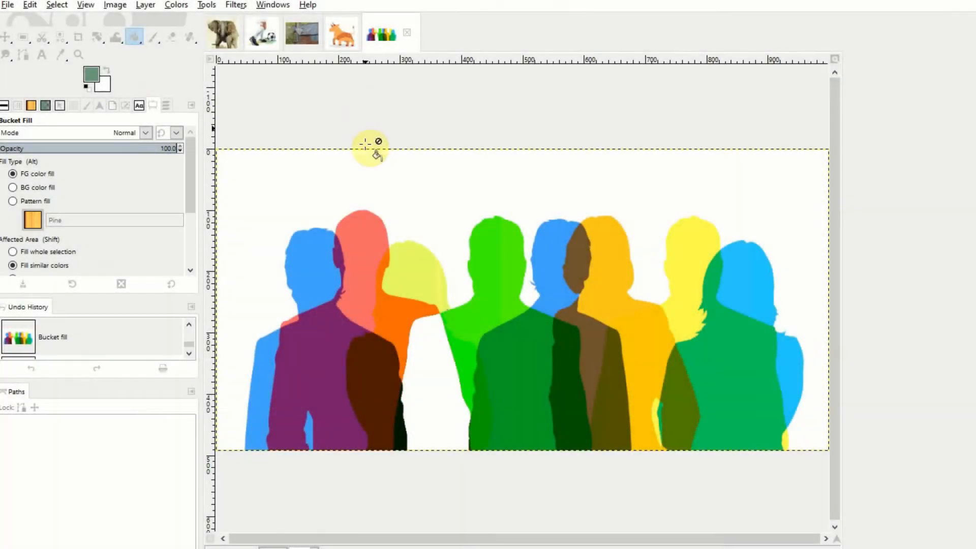
# Step: Bucket fill the white background with the green foreground color and delete that green area using Select by Color
pyautogui.click(390, 184)
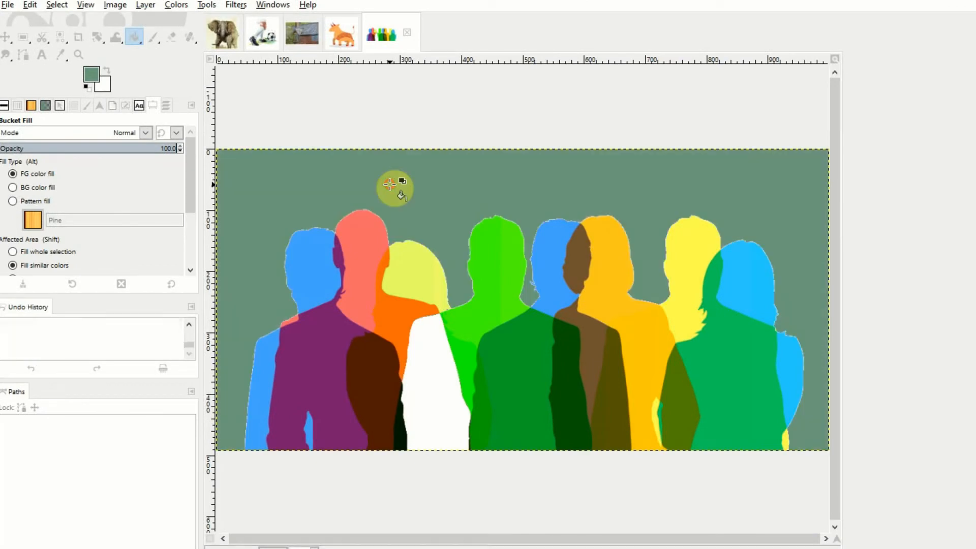
pyautogui.click(55, 5)
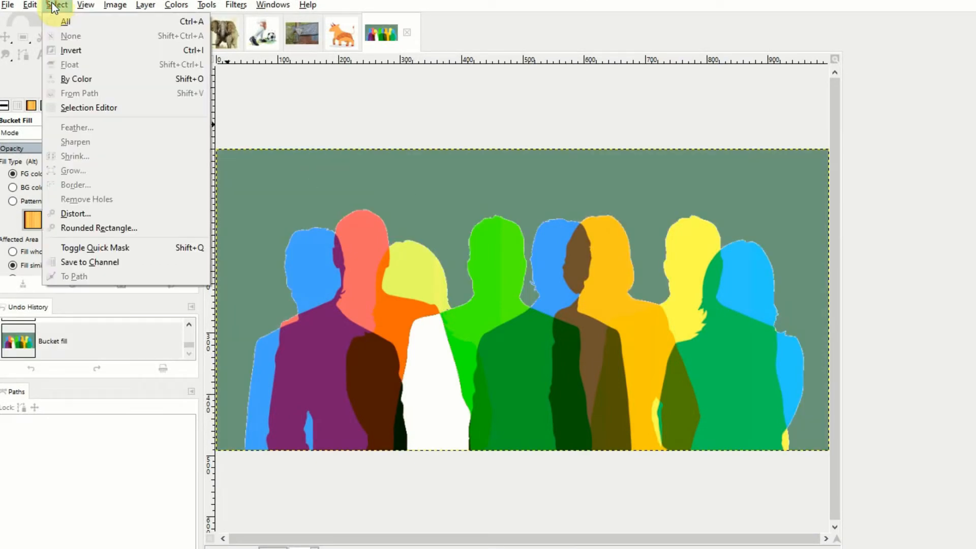
pyautogui.click(84, 78)
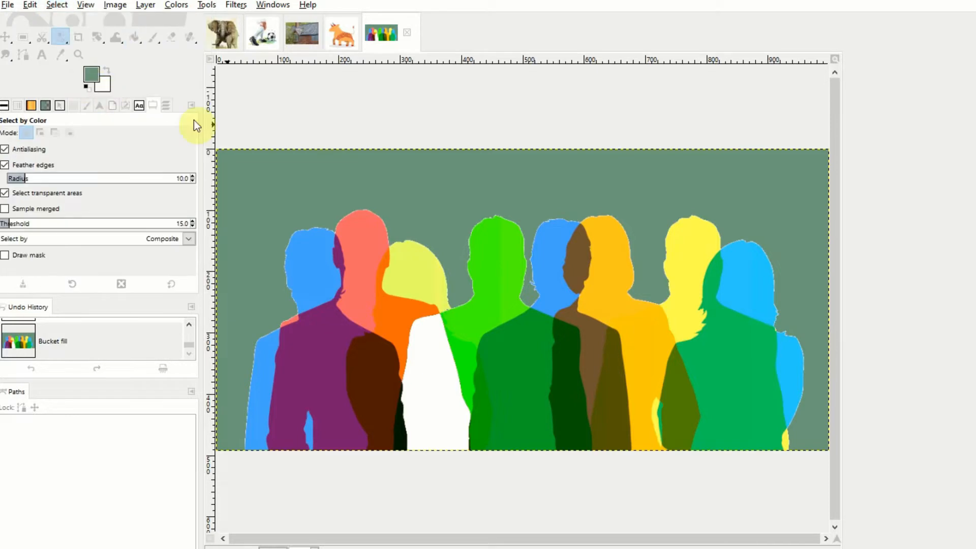
pyautogui.press('Delete')
pyautogui.click(461, 200)
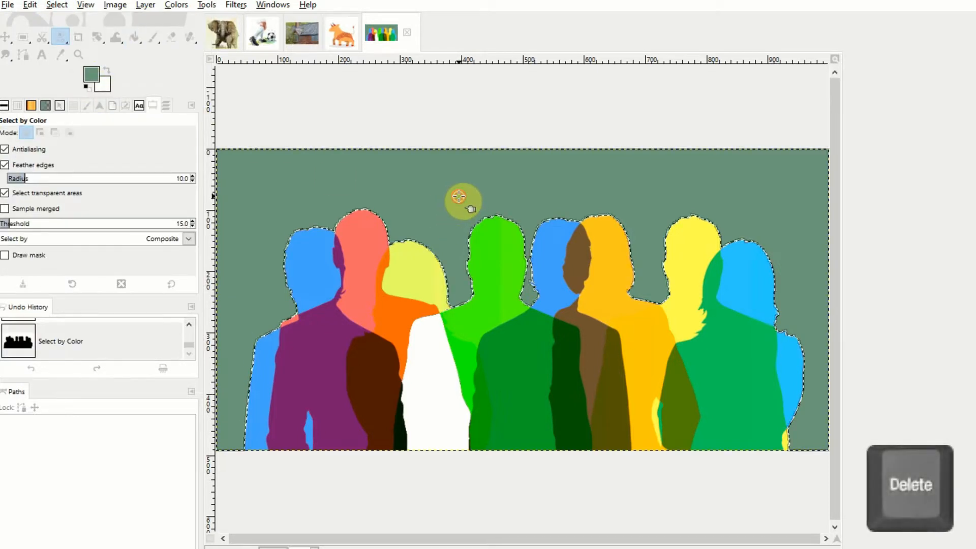
pyautogui.press('Delete')
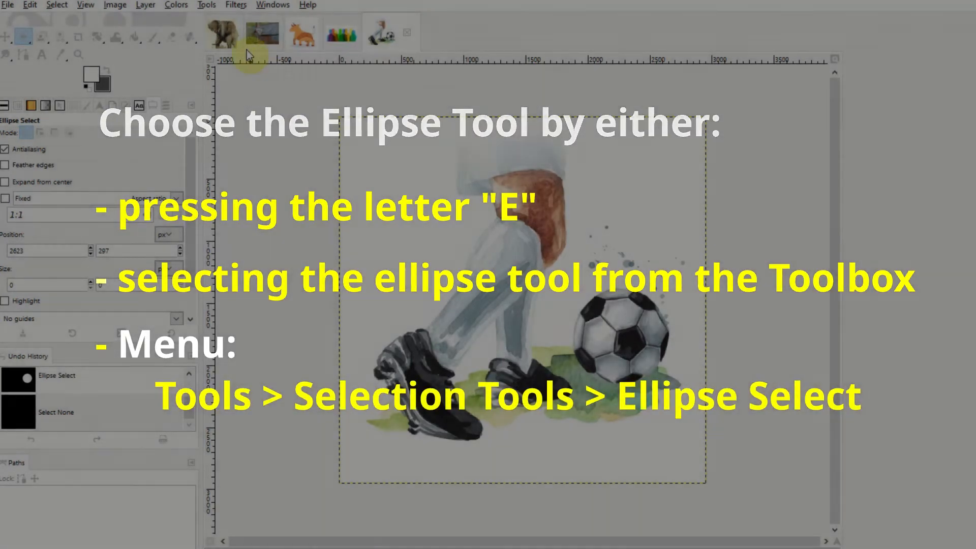
# Step: Draw an elliptical selection about 792 × 797 px closely around the soccer ball
pyautogui.click(207, 5)
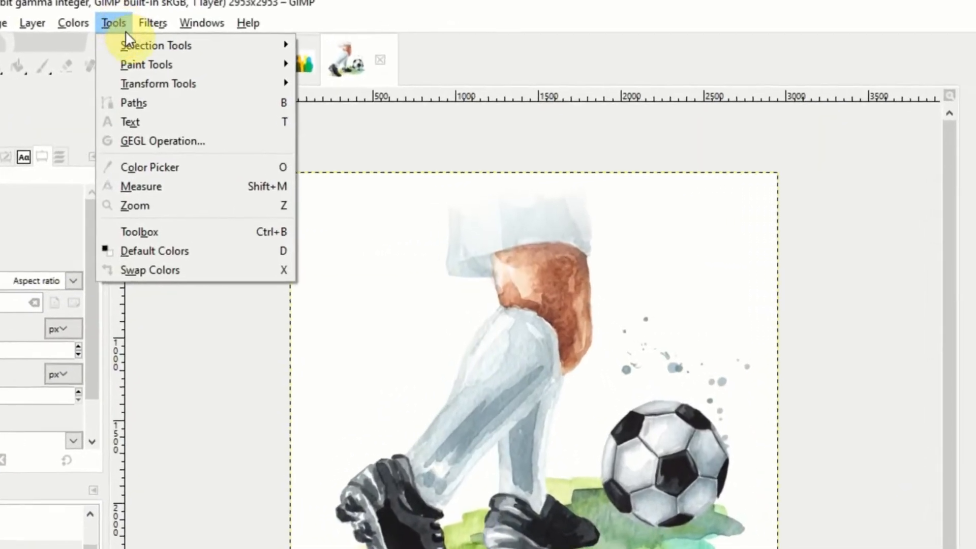
pyautogui.moveTo(209, 46)
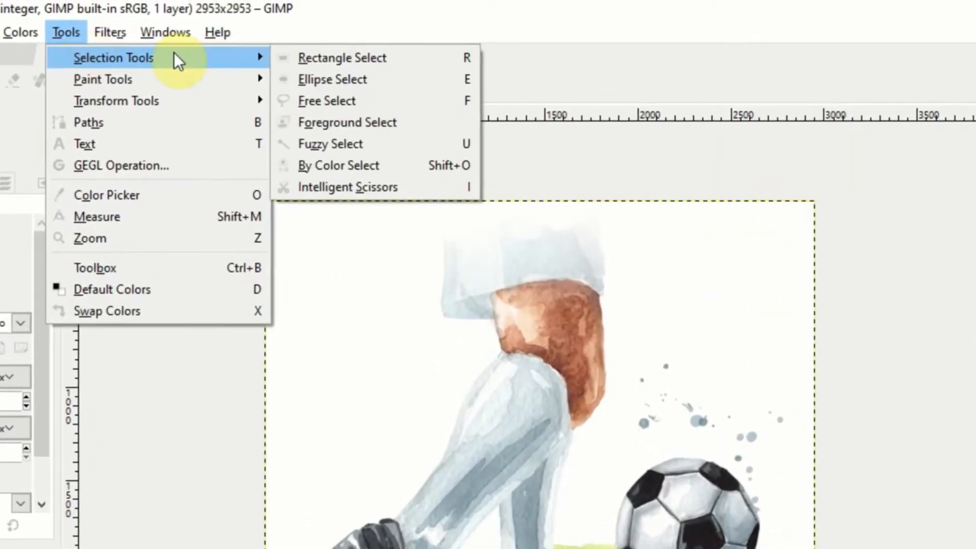
pyautogui.click(323, 77)
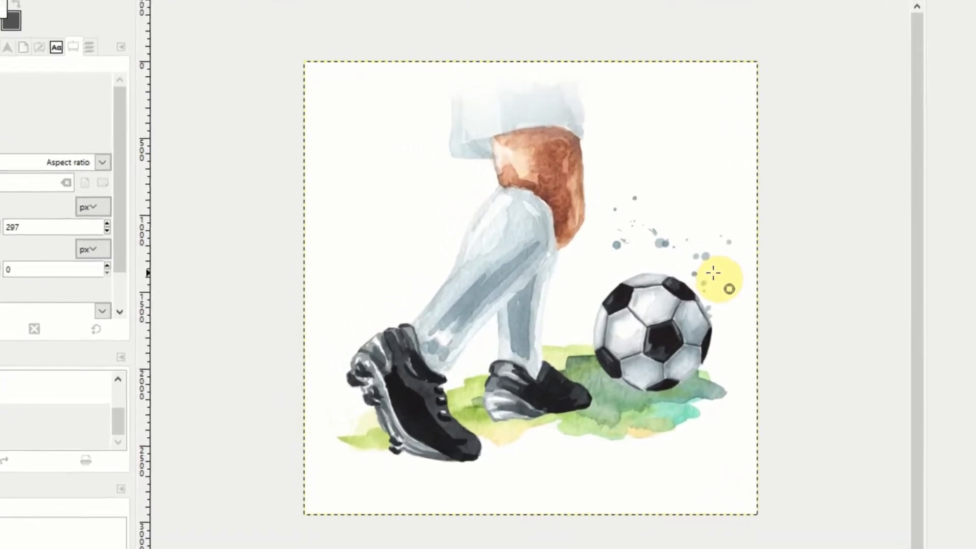
pyautogui.moveTo(741, 288); pyautogui.dragTo(606, 399)
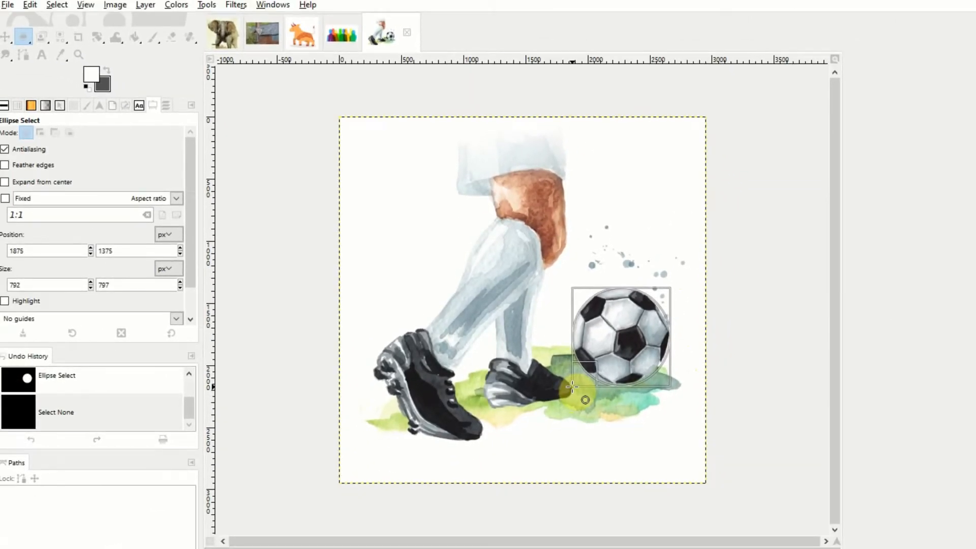
pyautogui.moveTo(572, 386); pyautogui.dragTo(571, 386)
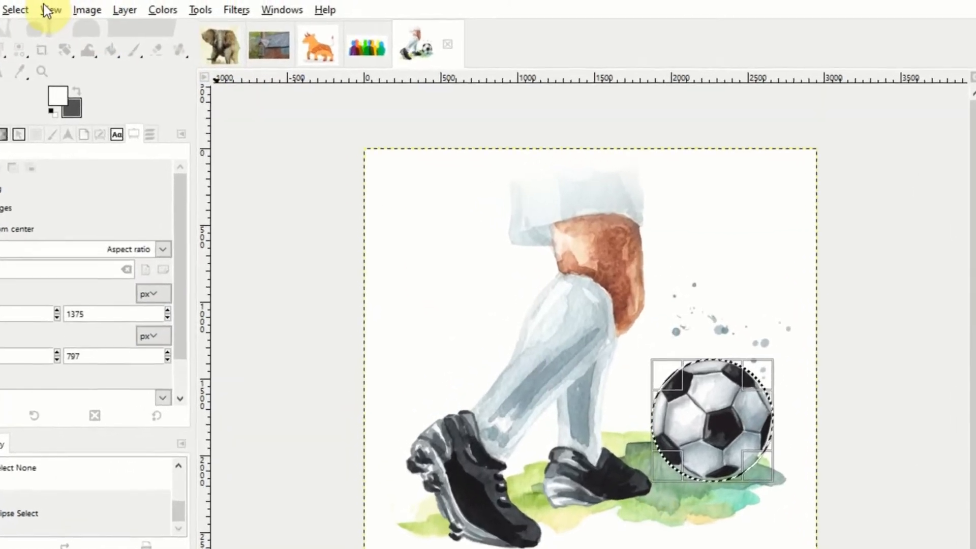
# Step: View the football image with its grid at 25% zoom and return the zoom to 18.18%
pyautogui.click(74, 7)
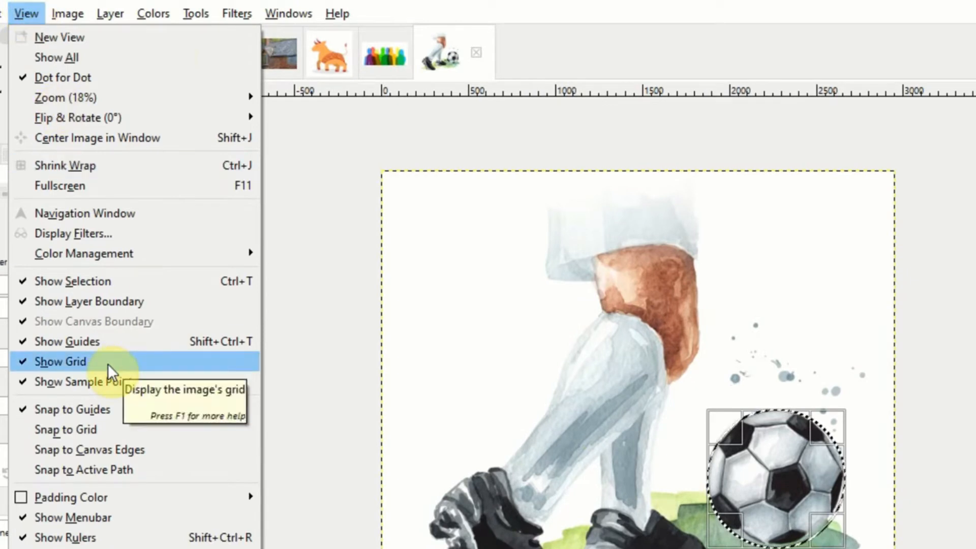
pyautogui.moveTo(36, 96)
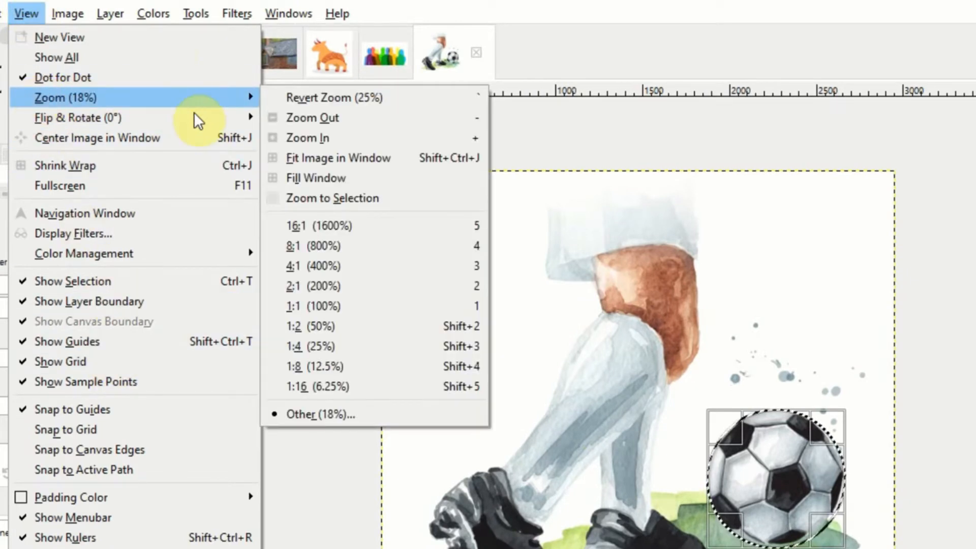
pyautogui.click(331, 346)
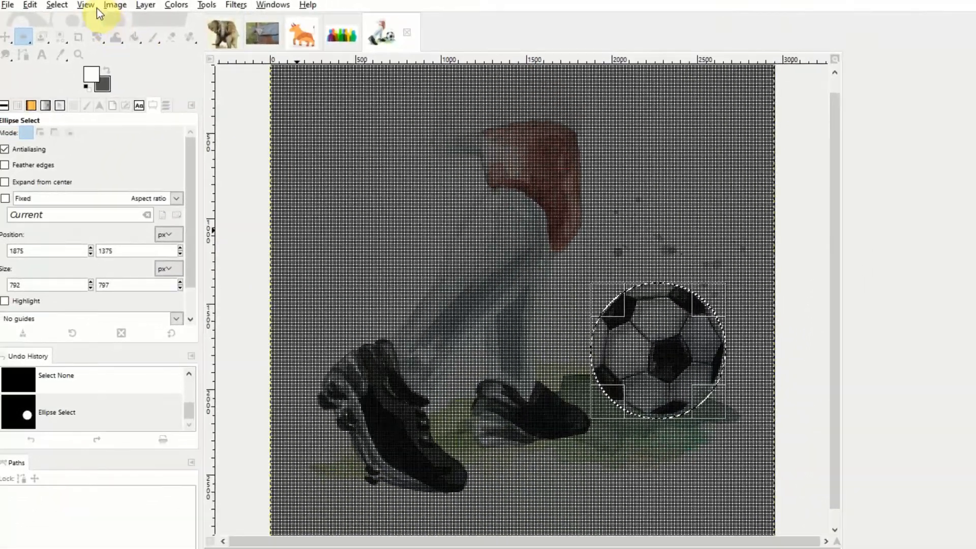
pyautogui.click(85, 4)
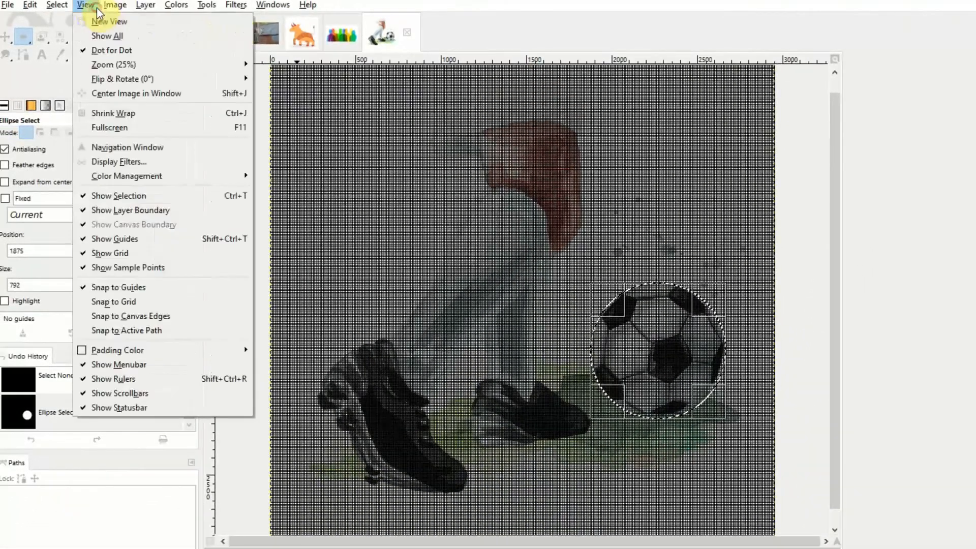
pyautogui.moveTo(111, 60)
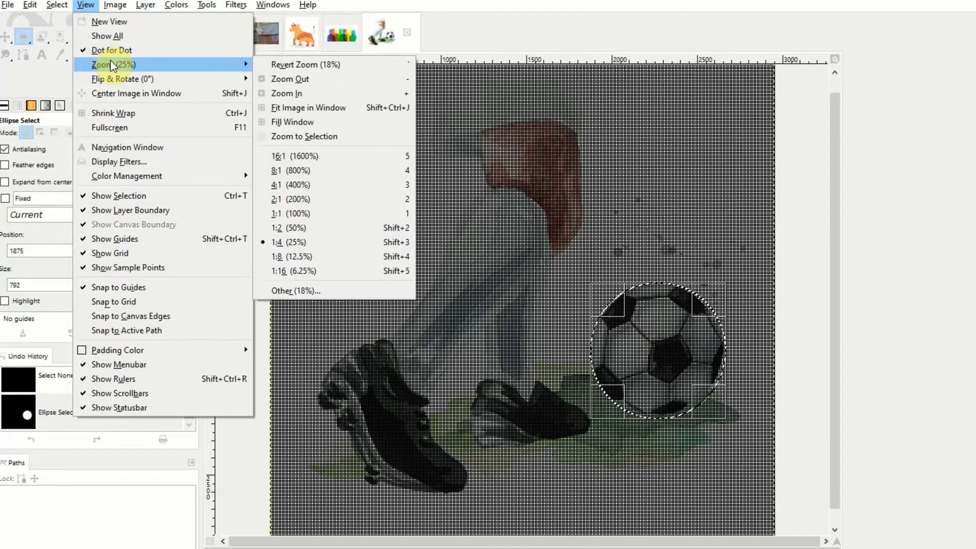
pyautogui.click(277, 291)
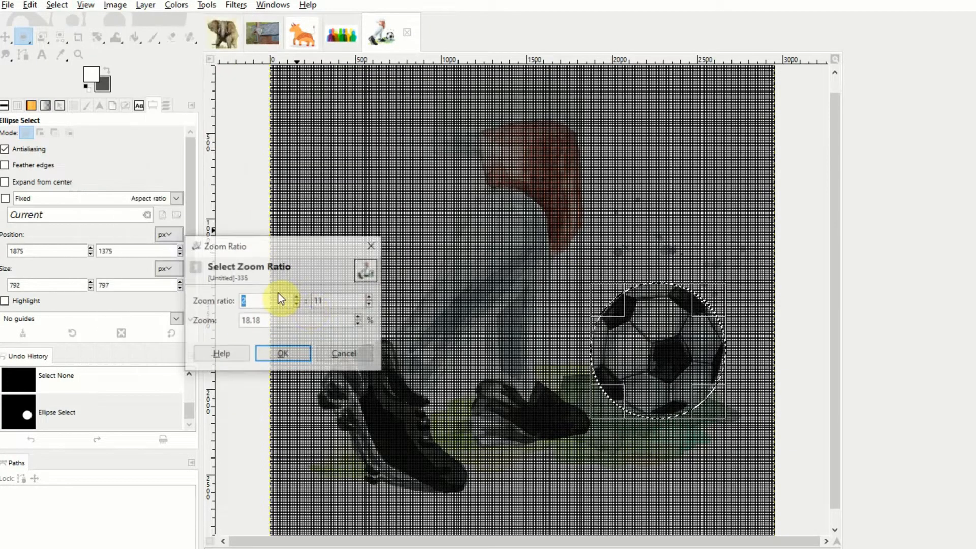
pyautogui.click(298, 349)
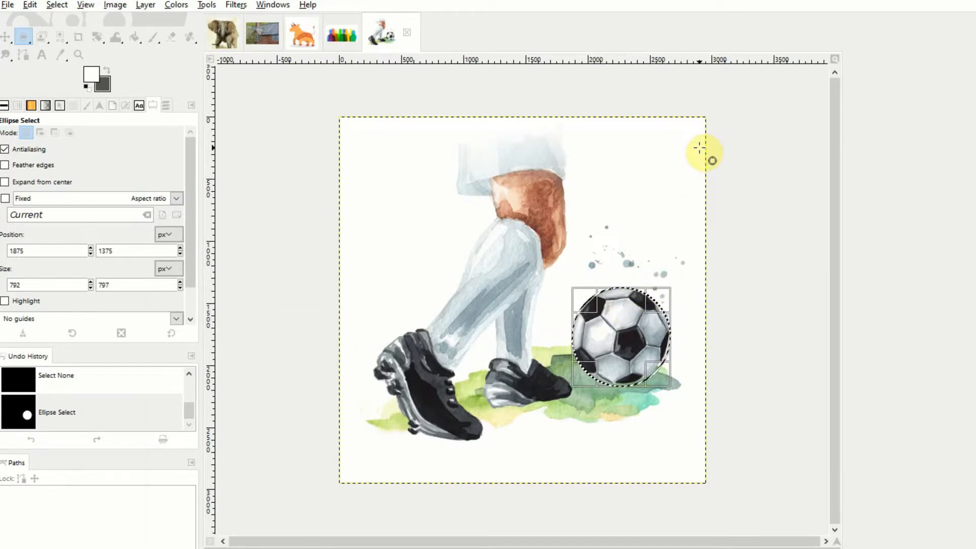
# Step: Cut the selected soccer ball out of the image
pyautogui.press('ctrl')
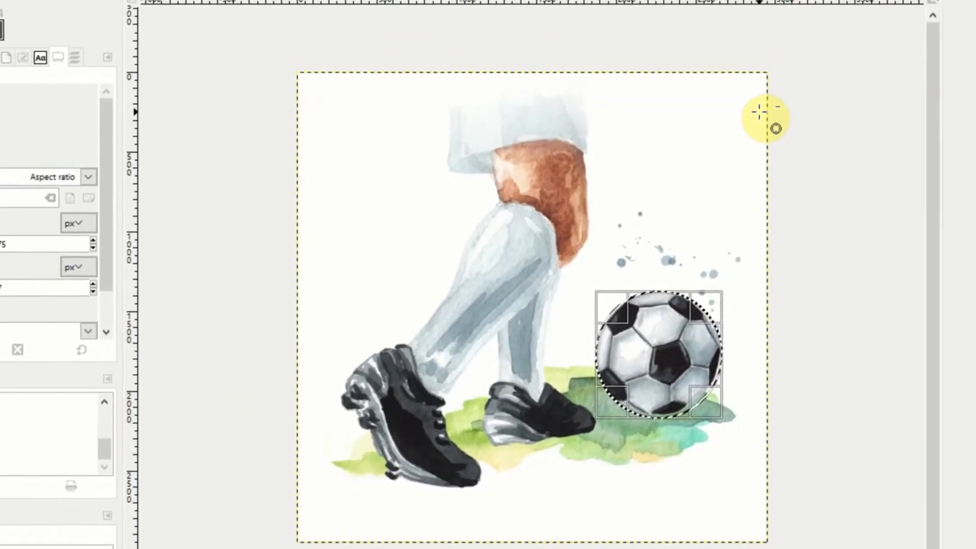
pyautogui.hotkey('ctrl', 'x')
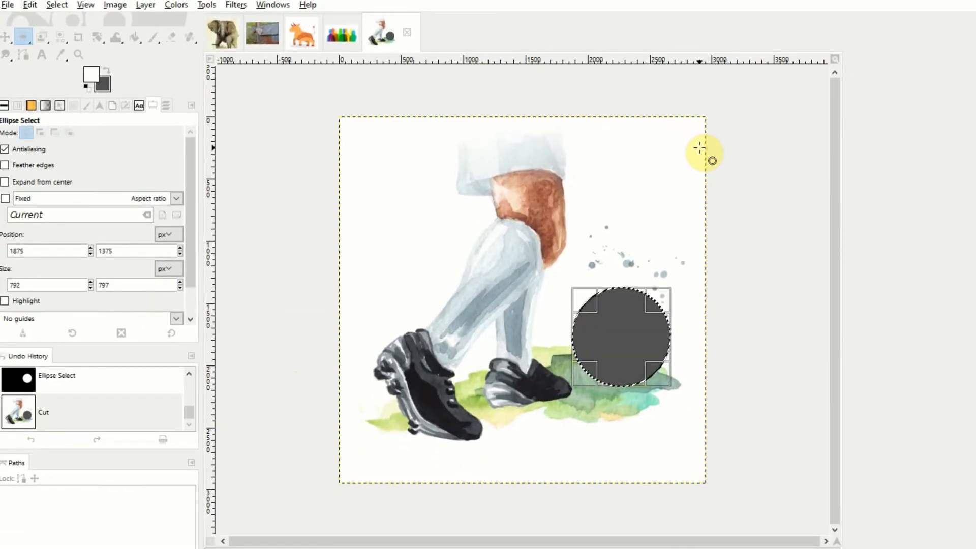
# Step: Switch to the orange bull image and paste the cut soccer ball into it
pyautogui.click(297, 24)
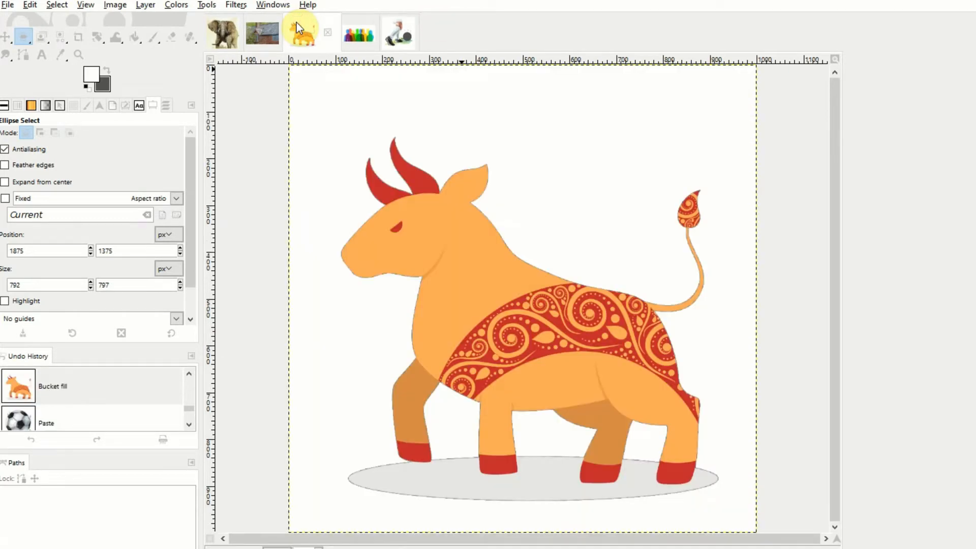
pyautogui.press('ctrl')
pyautogui.hotkey('ctrl', 'v')
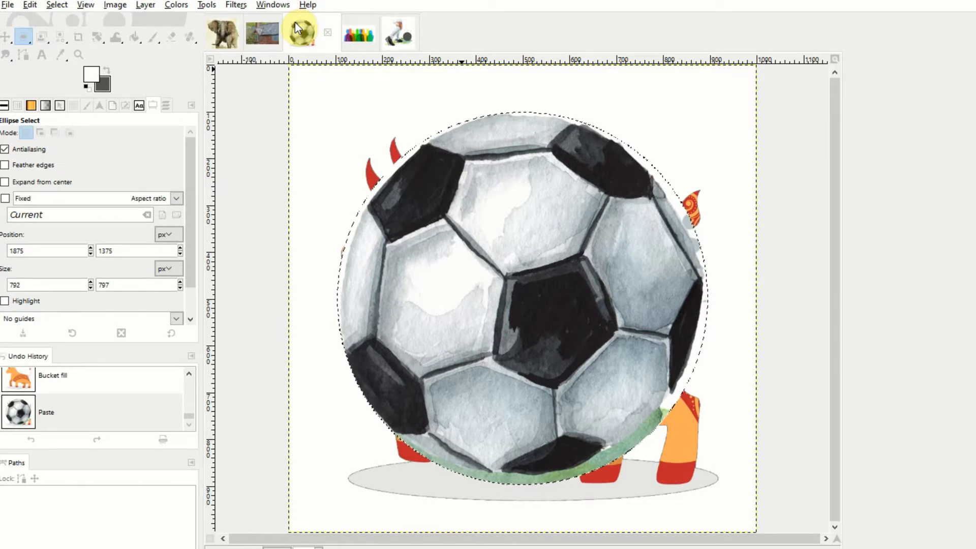
# Step: Scale the pasted soccer ball layer to 200 × 201 px, keeping its proportions
pyautogui.click(144, 5)
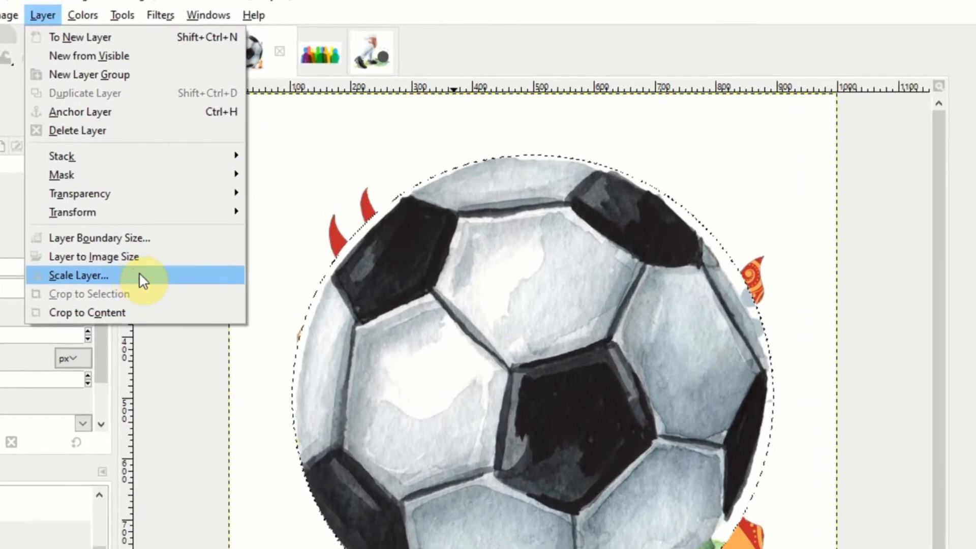
pyautogui.click(139, 274)
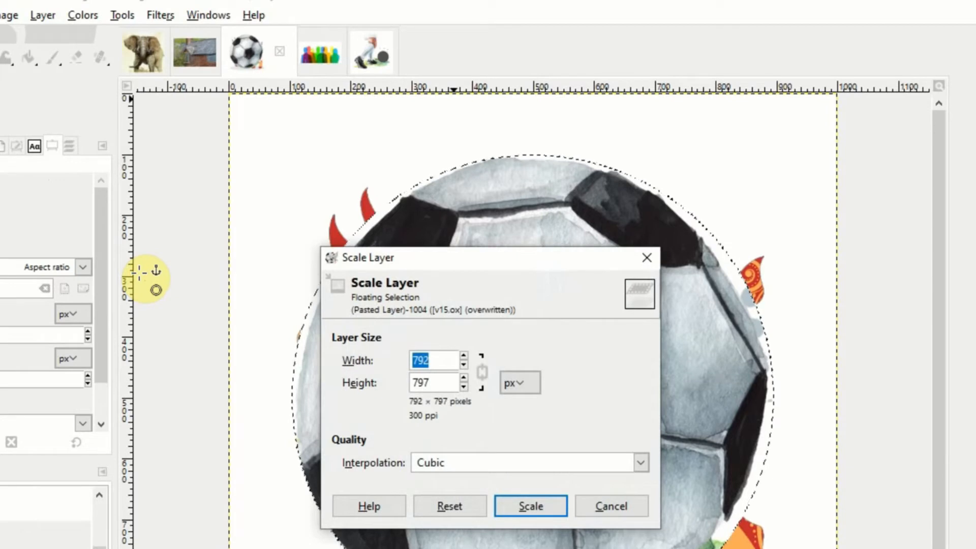
pyautogui.write('200')
pyautogui.press('Tab')
pyautogui.press('Tab')
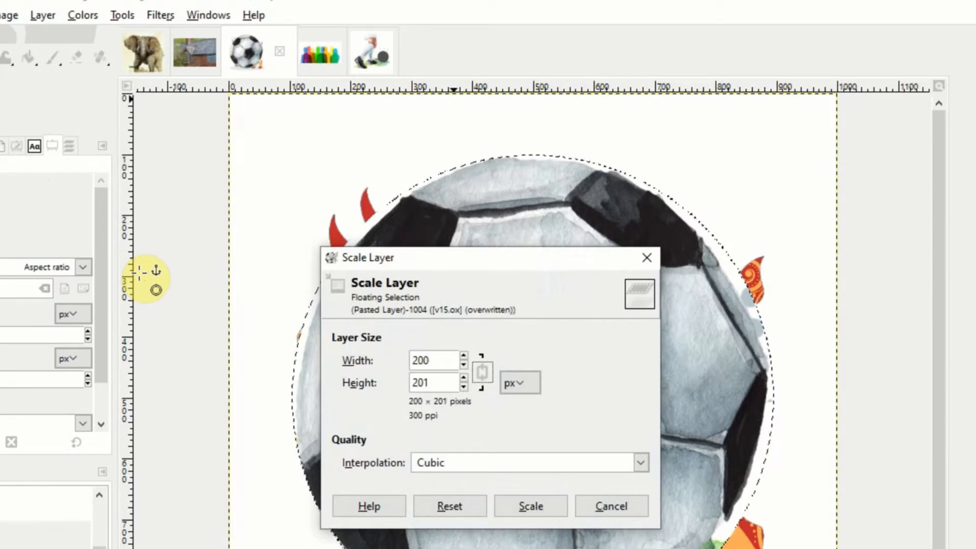
pyautogui.click(540, 508)
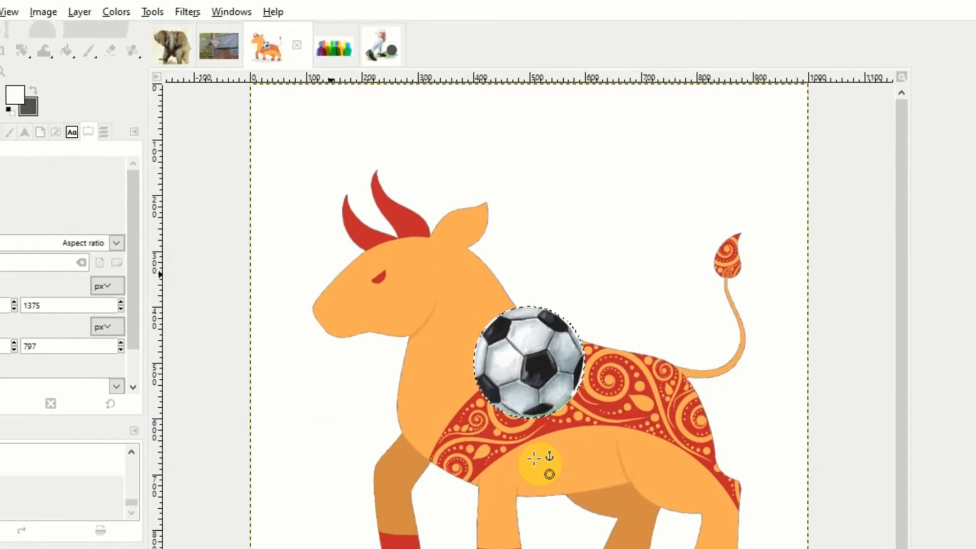
# Step: Move the pasted ball to the ground just in front of the bull's front leg and anchor the floating selection
pyautogui.moveTo(532, 335); pyautogui.dragTo(353, 451)
pyautogui.moveTo(349, 411); pyautogui.dragTo(341, 421)
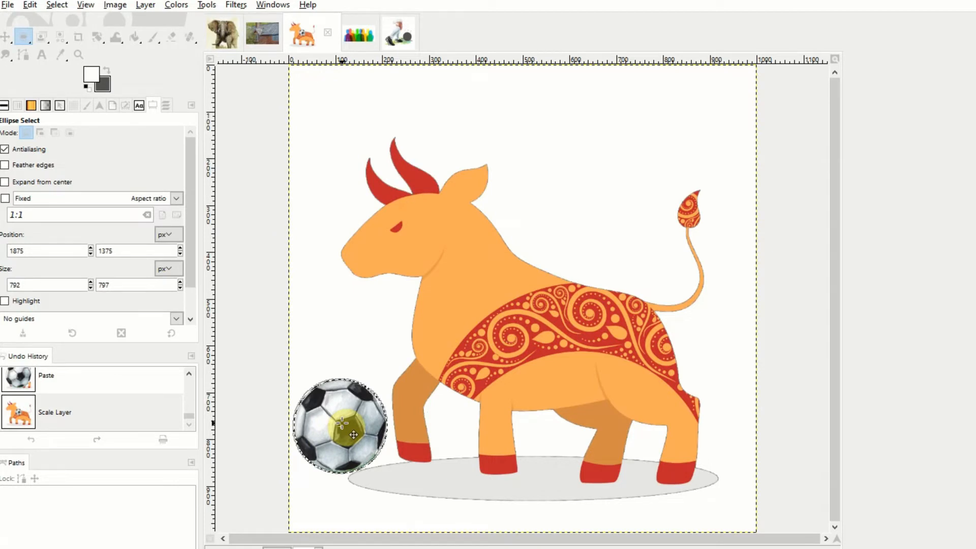
pyautogui.moveTo(342, 423); pyautogui.dragTo(343, 424)
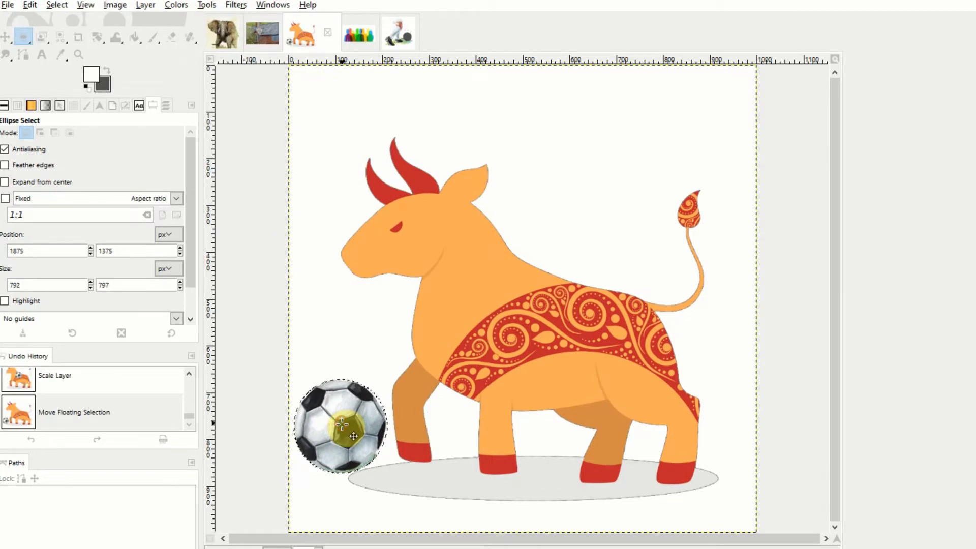
pyautogui.click(577, 145)
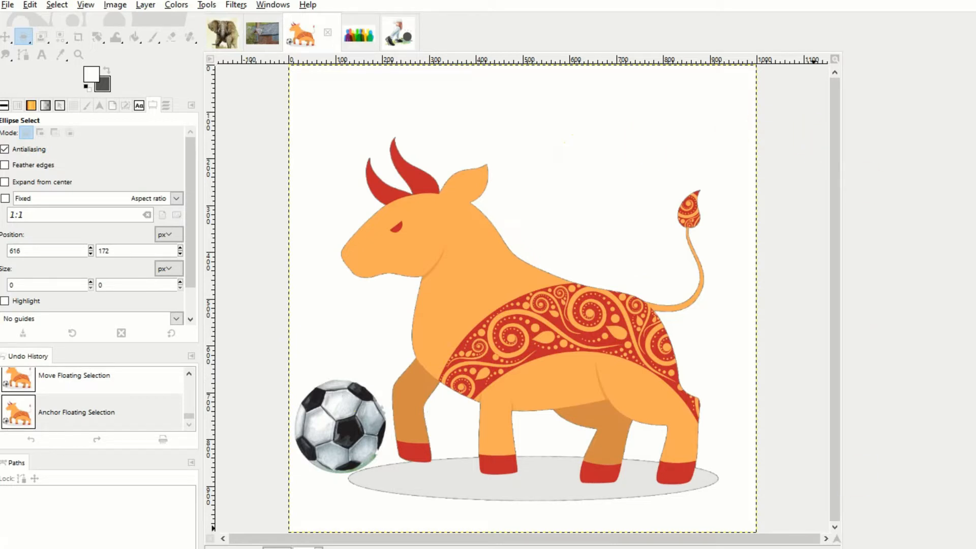
# Step: Draw a closed polygon with Free Select around part of the elephant's ear on the image's left side, mixing freehand and straight edges
pyautogui.press('shift')
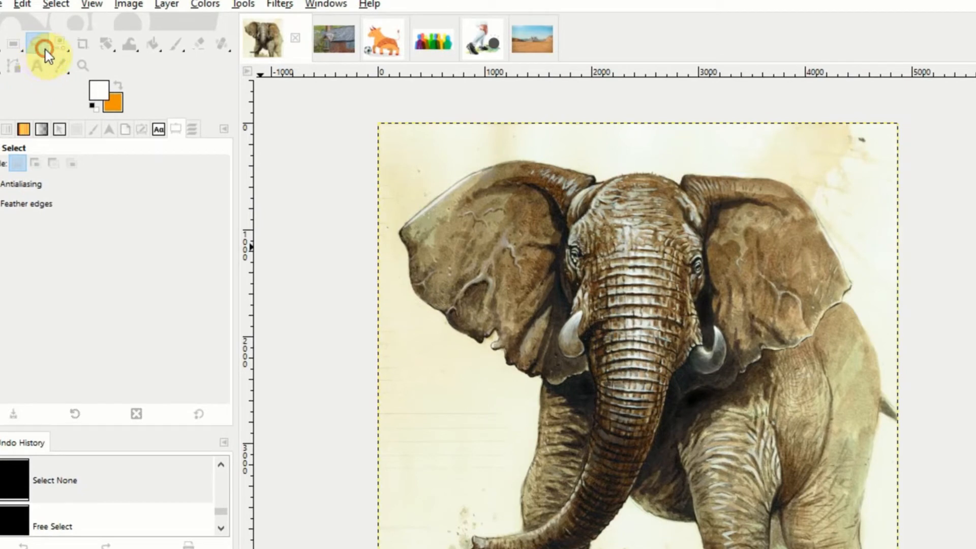
pyautogui.rightClick(45, 50)
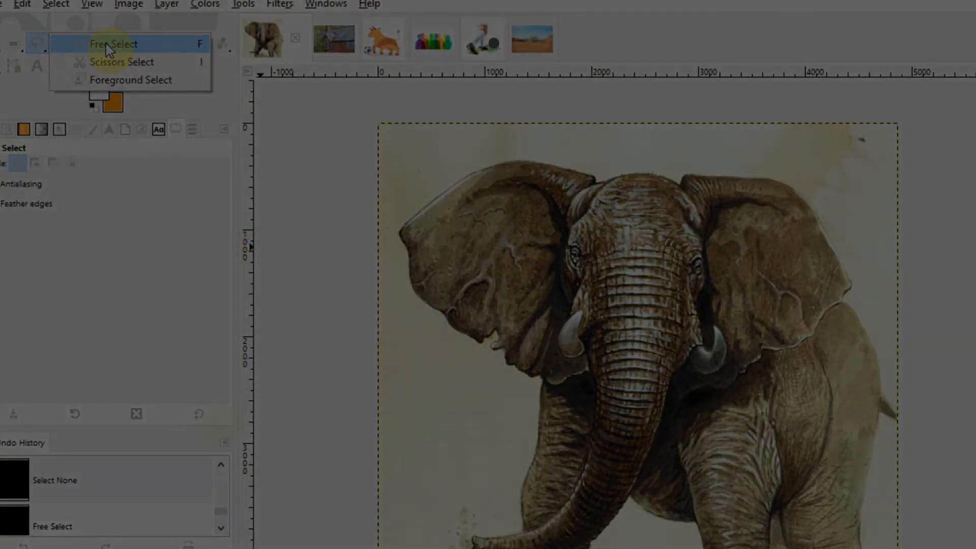
pyautogui.click(106, 44)
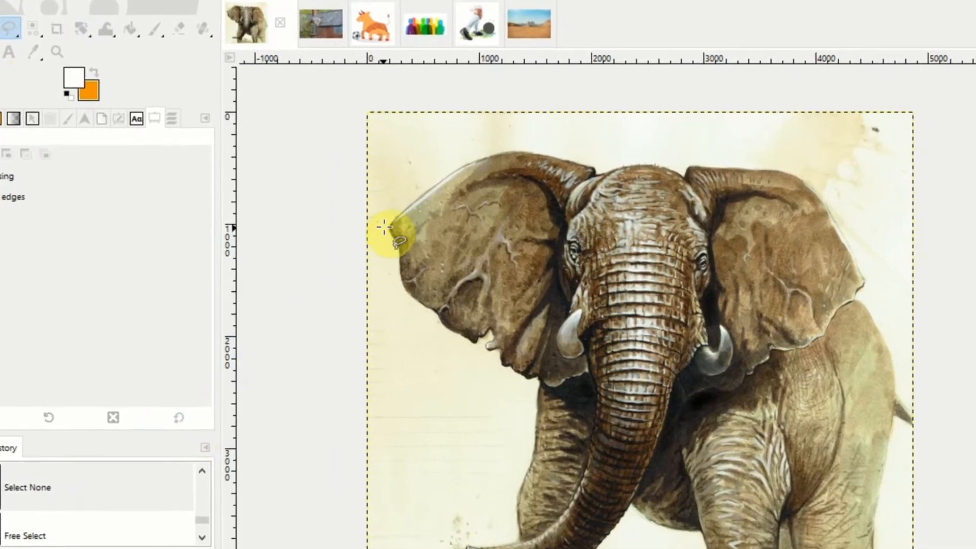
pyautogui.click(384, 223)
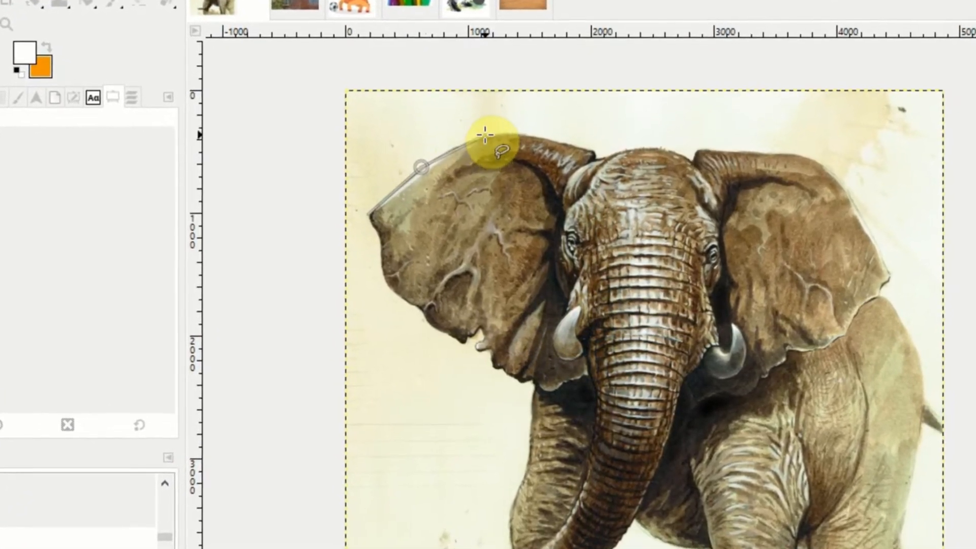
pyautogui.click(482, 133)
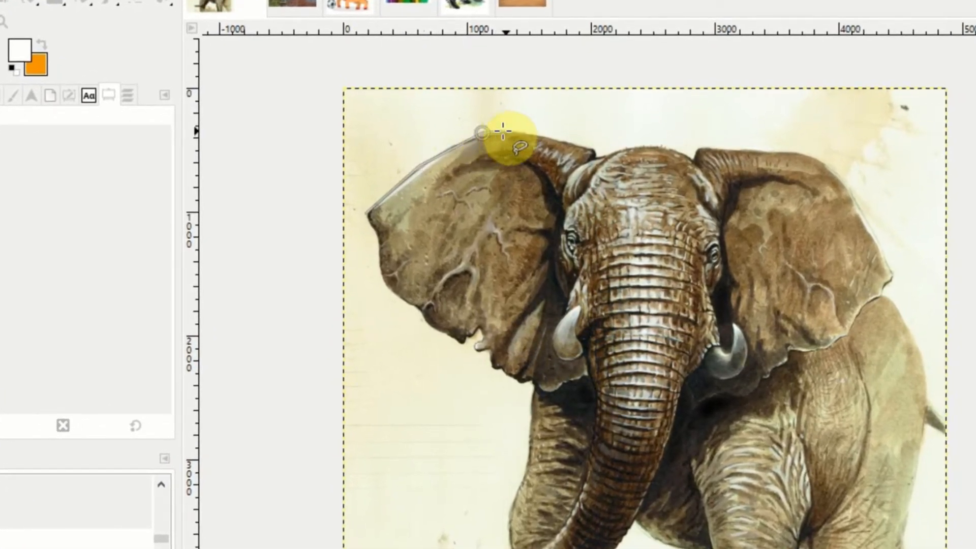
pyautogui.click(538, 134)
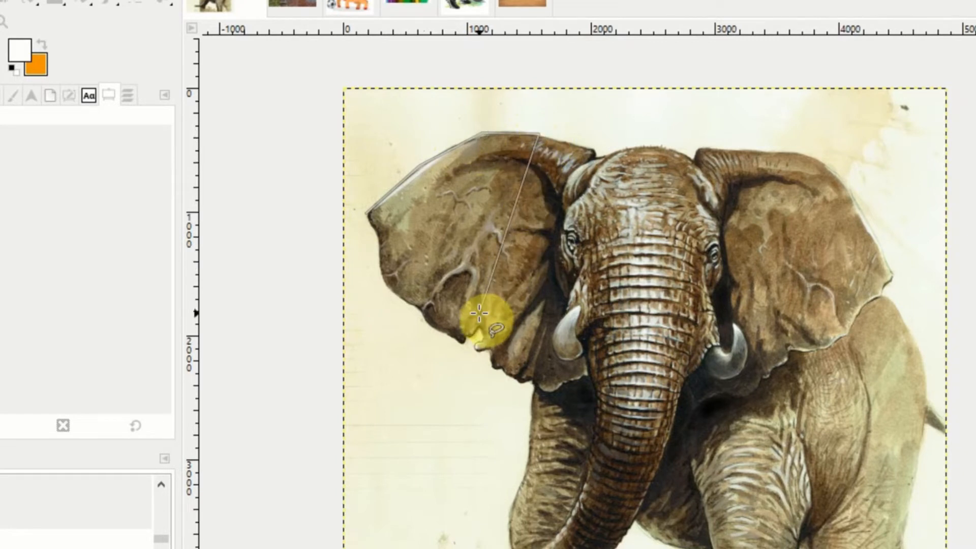
pyautogui.click(465, 338)
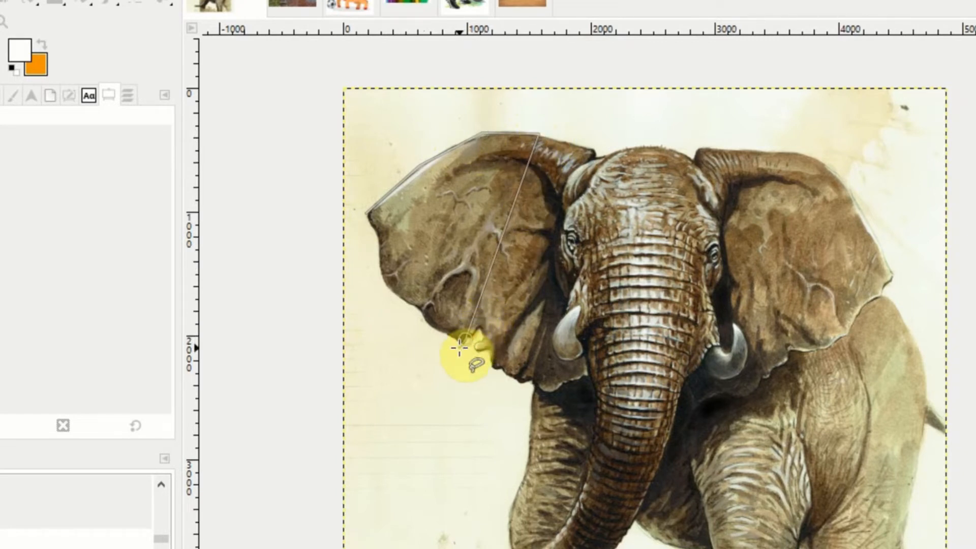
pyautogui.click(365, 213)
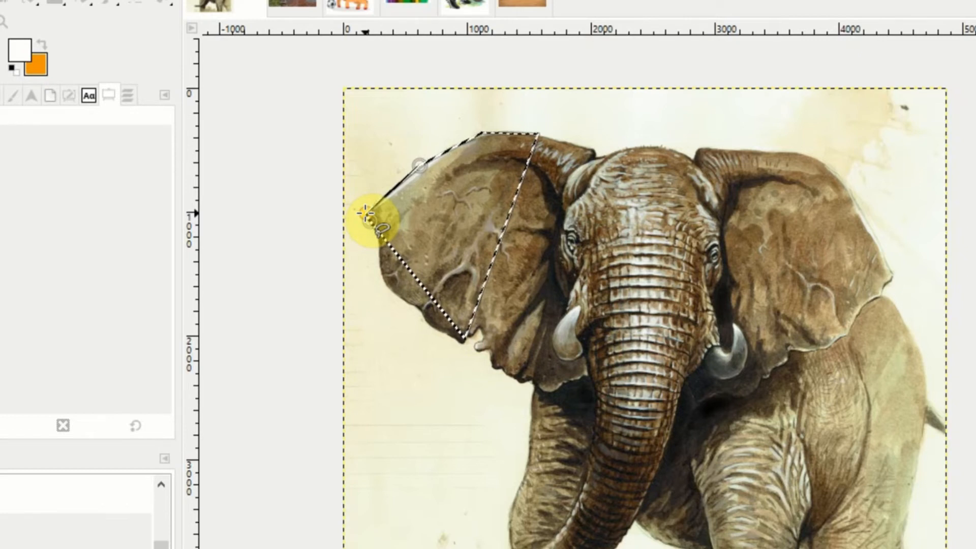
pyautogui.click(366, 214)
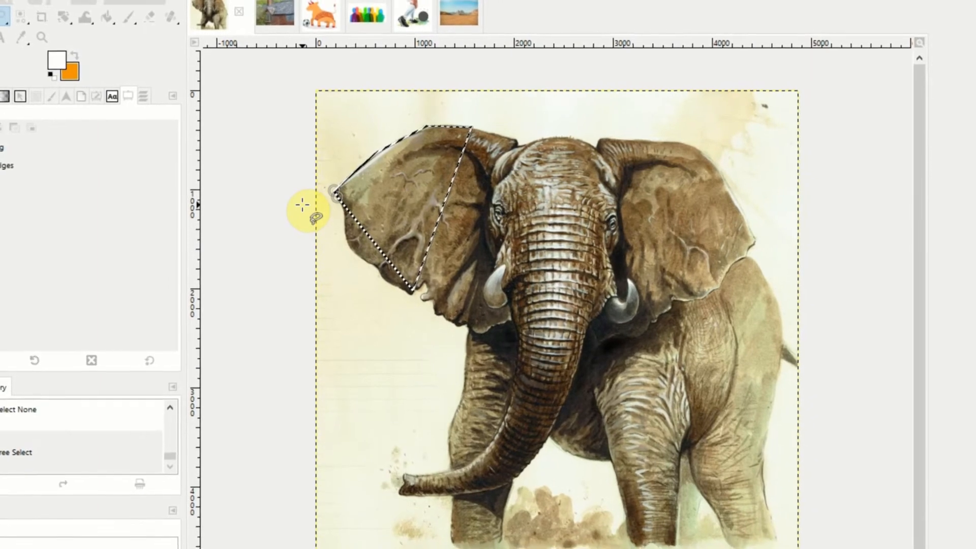
# Step: Change the background color to purple a07fff and cut the selected ear area out of the elephant image
pyautogui.click(76, 72)
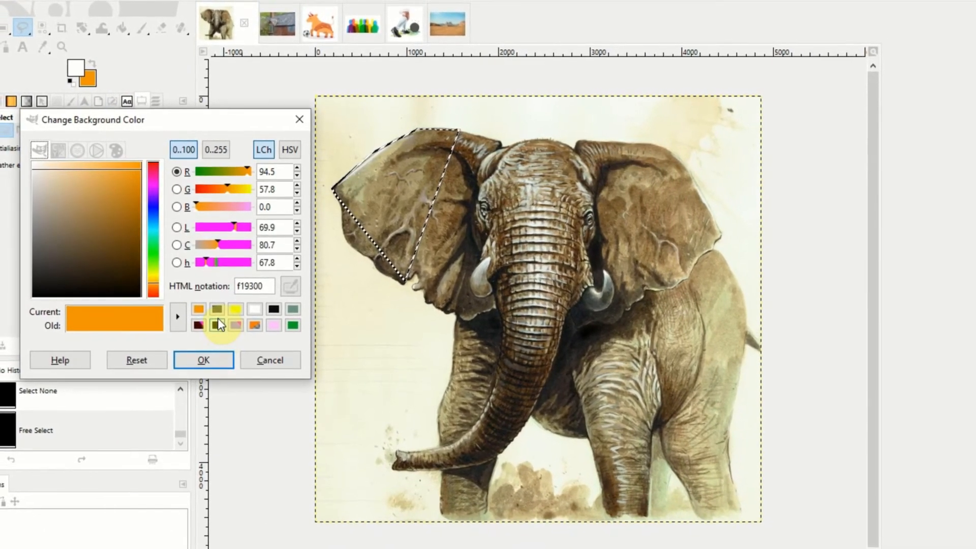
pyautogui.click(236, 323)
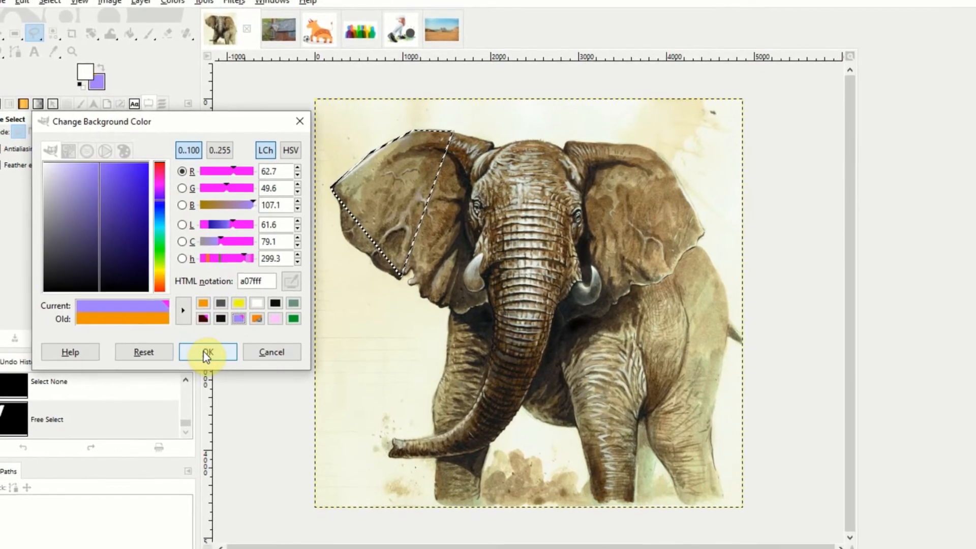
pyautogui.click(204, 357)
pyautogui.hotkey('ctrl', 'x')
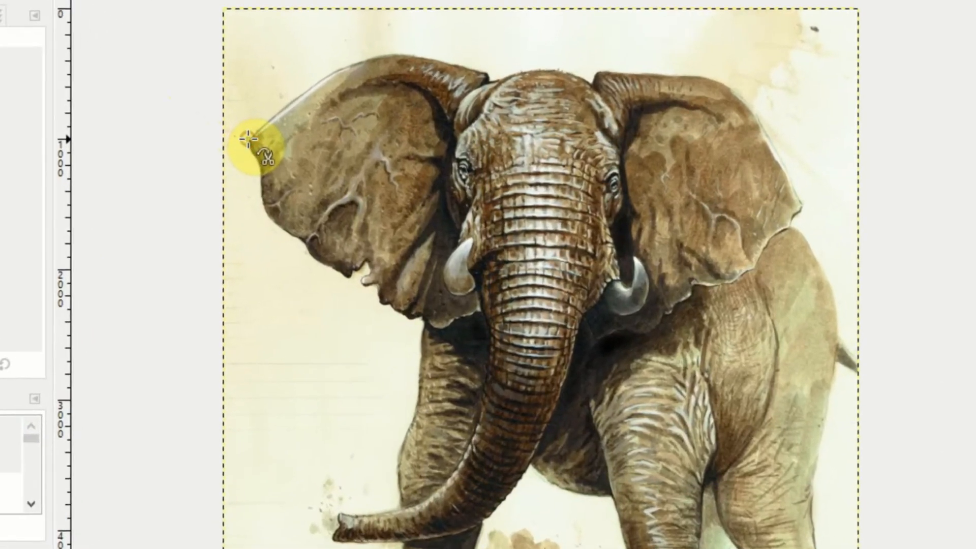
# Step: Trace the whole elephant with Scissors Select, following the ears, head, back, tail, legs and trunk, and convert the closed outline into a selection
pyautogui.click(274, 154)
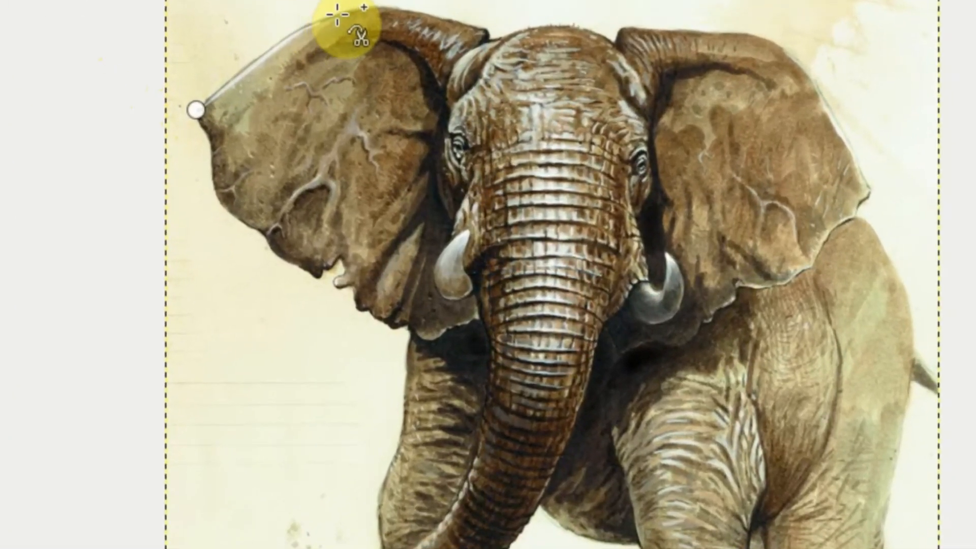
pyautogui.click(337, 16)
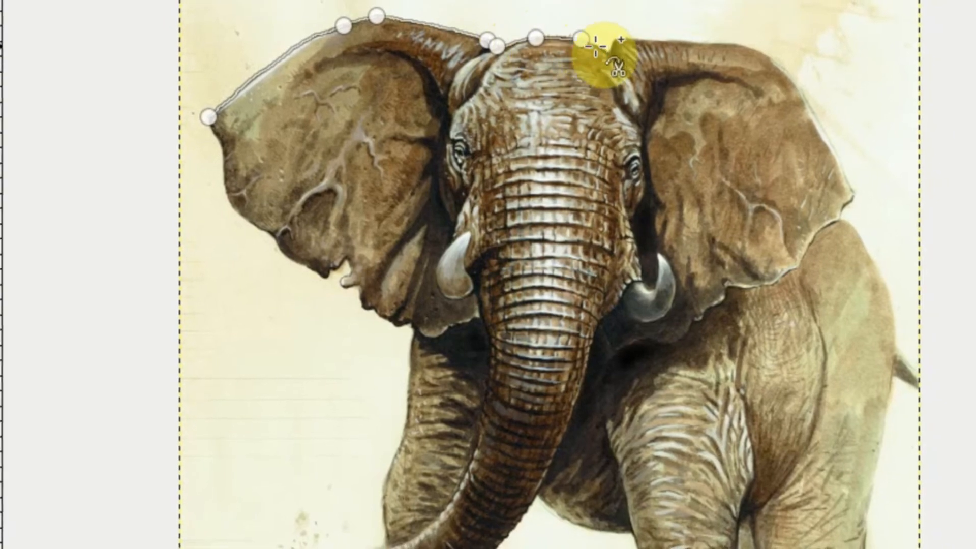
pyautogui.click(775, 71)
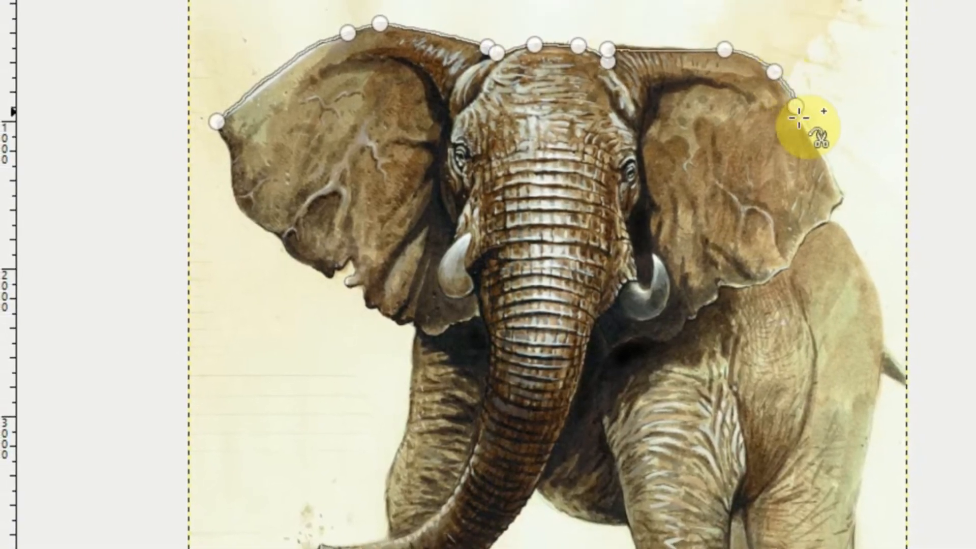
pyautogui.click(835, 194)
pyautogui.click(826, 219)
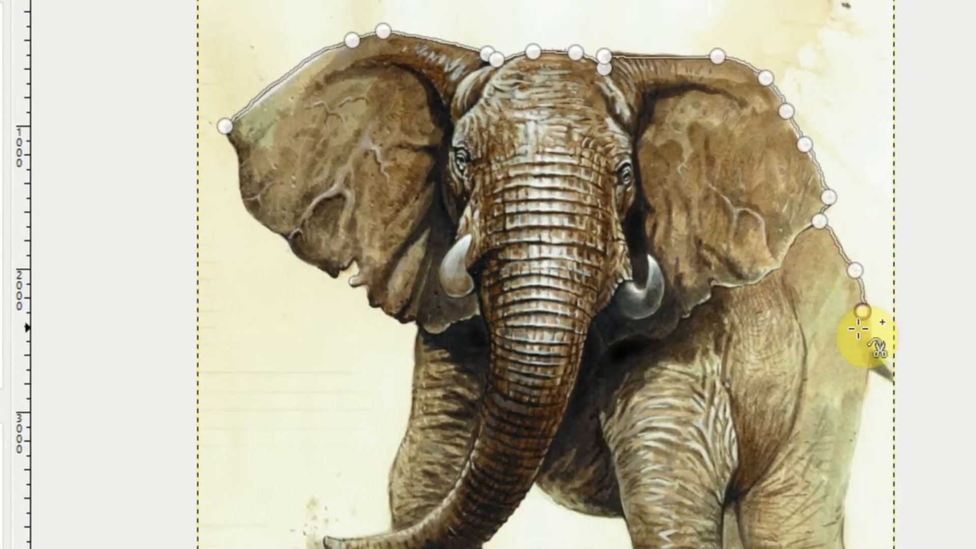
pyautogui.click(862, 334)
pyautogui.click(872, 347)
pyautogui.click(891, 363)
pyautogui.click(888, 379)
pyautogui.click(867, 367)
pyautogui.click(848, 491)
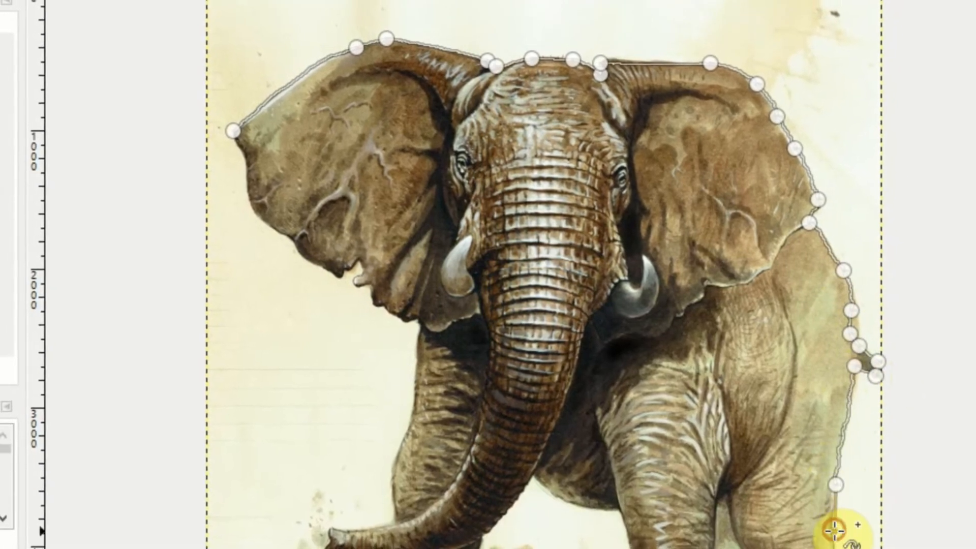
pyautogui.click(834, 531)
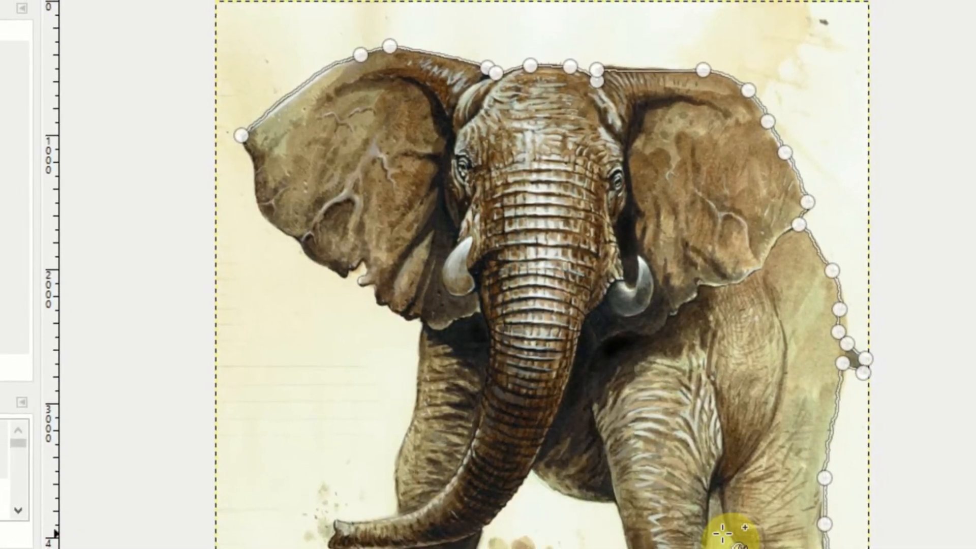
pyautogui.click(722, 533)
pyautogui.click(721, 504)
pyautogui.click(713, 506)
pyautogui.click(613, 505)
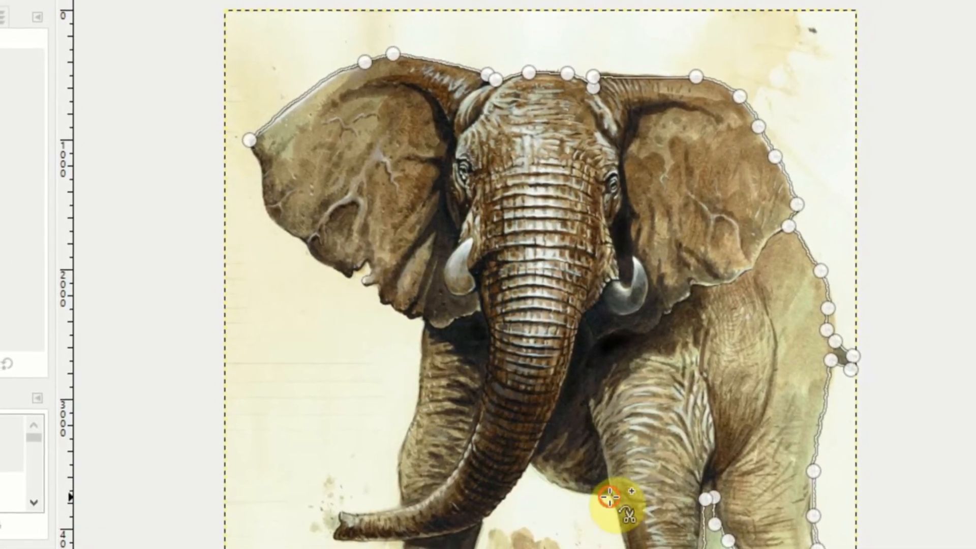
pyautogui.click(576, 496)
pyautogui.click(530, 466)
pyautogui.click(484, 523)
pyautogui.click(474, 547)
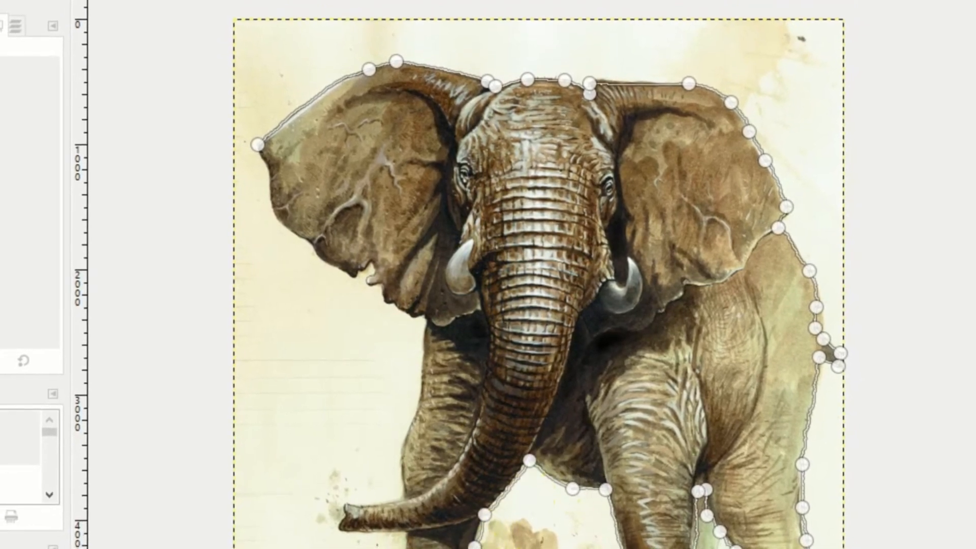
pyautogui.click(404, 536)
pyautogui.click(339, 534)
pyautogui.click(344, 522)
pyautogui.click(343, 509)
pyautogui.click(369, 504)
pyautogui.click(404, 500)
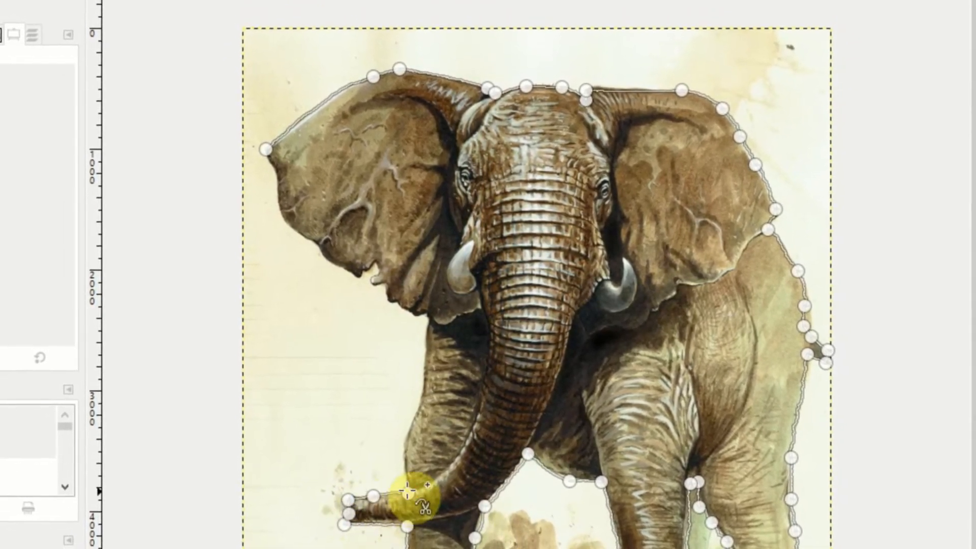
pyautogui.click(404, 432)
pyautogui.click(422, 399)
pyautogui.click(429, 318)
pyautogui.click(419, 318)
pyautogui.click(407, 315)
pyautogui.click(374, 289)
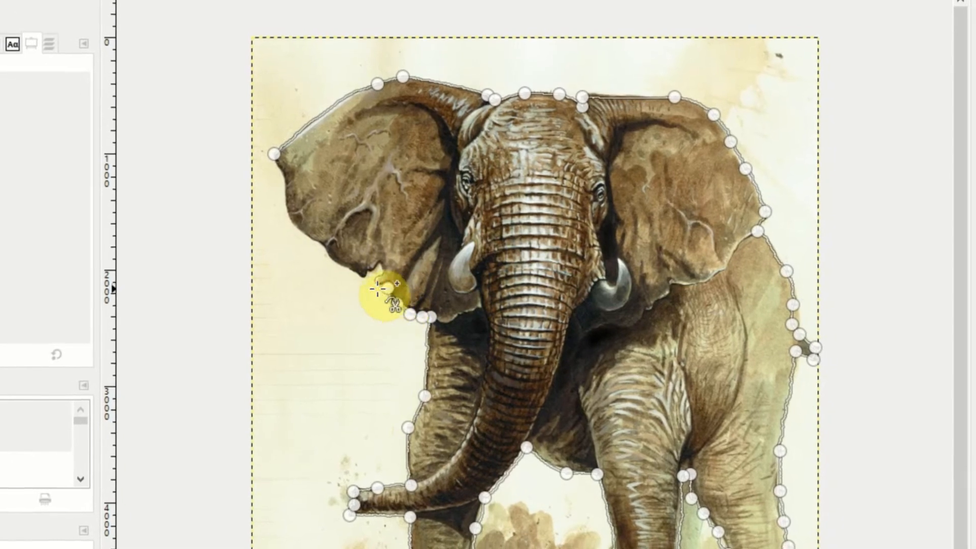
pyautogui.click(365, 278)
pyautogui.click(379, 266)
pyautogui.click(328, 259)
pyautogui.click(321, 245)
pyautogui.click(290, 221)
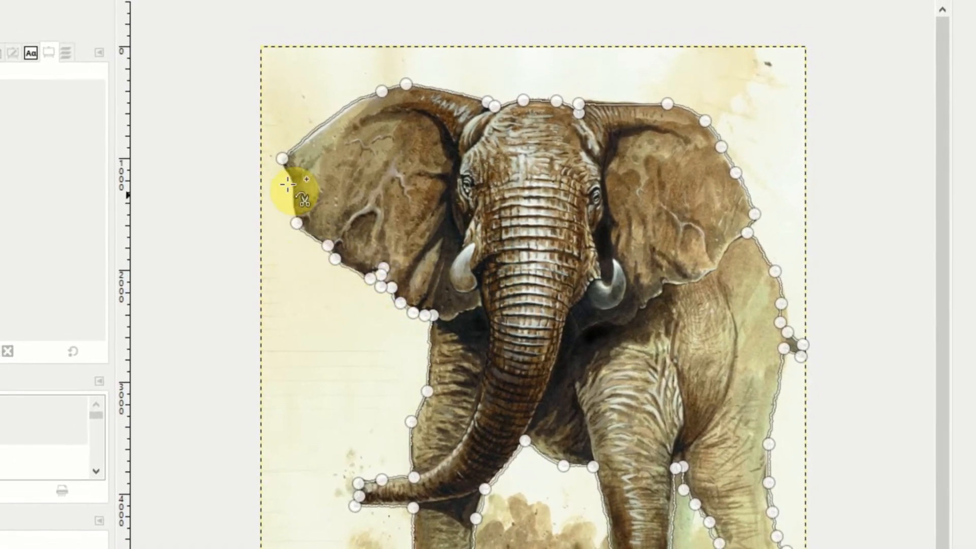
pyautogui.click(283, 166)
pyautogui.click(282, 158)
pyautogui.click(615, 101)
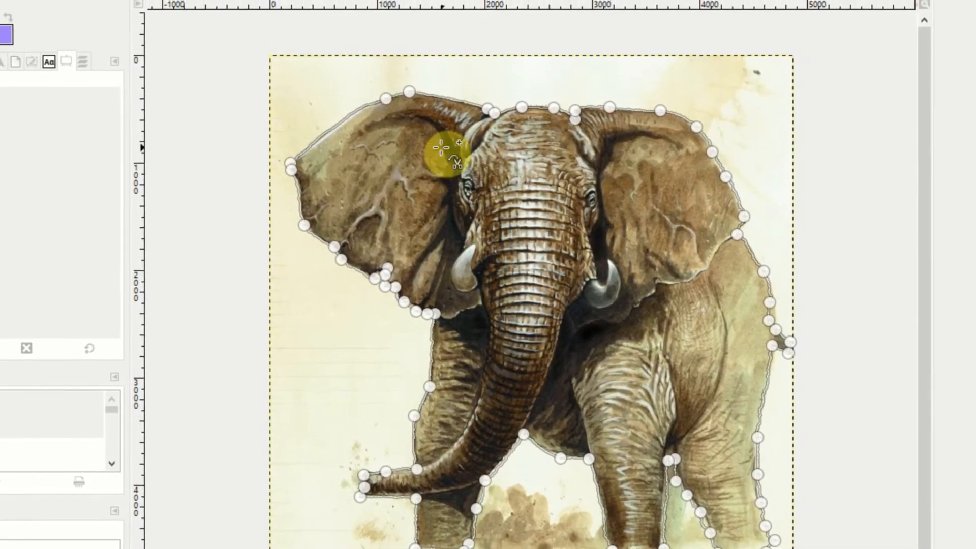
pyautogui.click(292, 159)
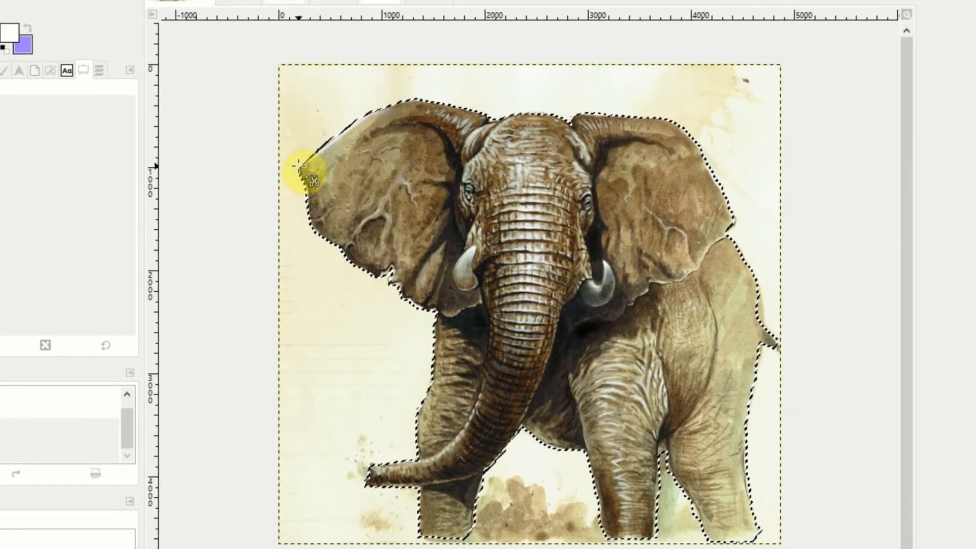
# Step: Copy the selected elephant and paste it into the desert landscape image
pyautogui.hotkey('ctrl', '.')
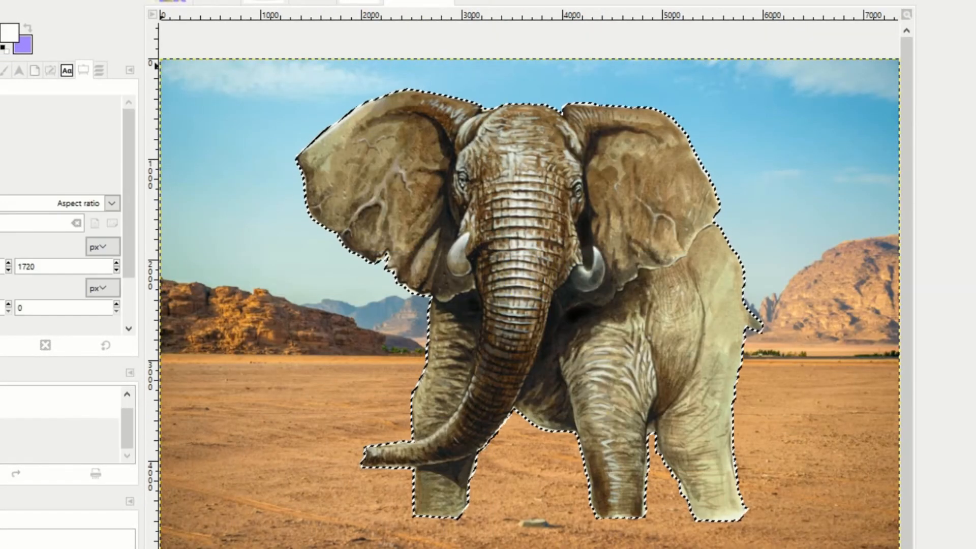
# Step: Move the pasted elephant to the right side of the desert landscape and anchor it to the image
pyautogui.press('m')
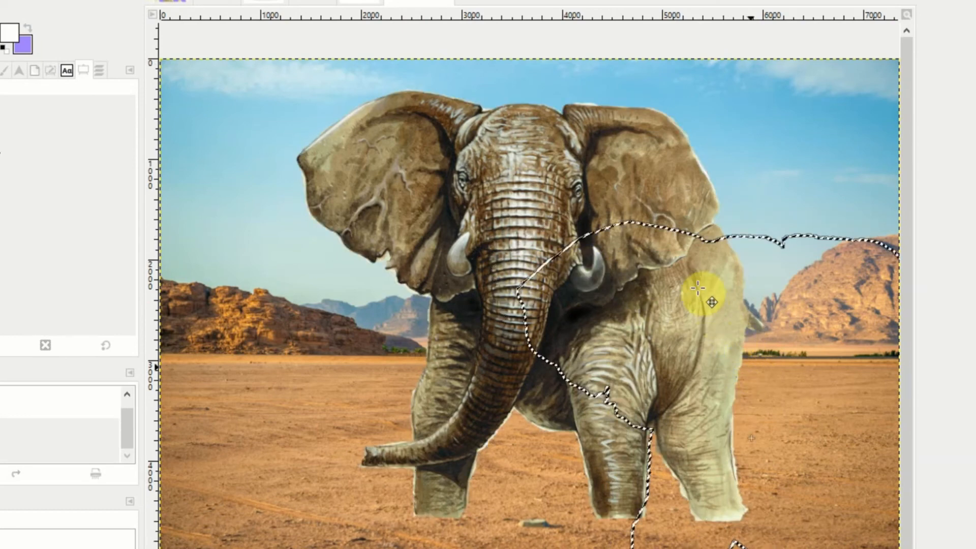
pyautogui.moveTo(680, 348); pyautogui.dragTo(654, 328)
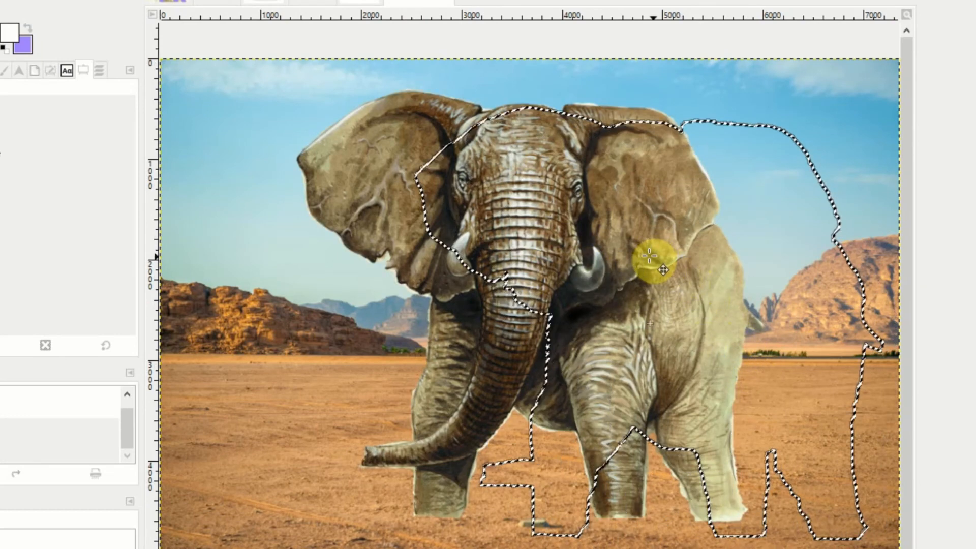
pyautogui.moveTo(668, 260); pyautogui.dragTo(730, 262)
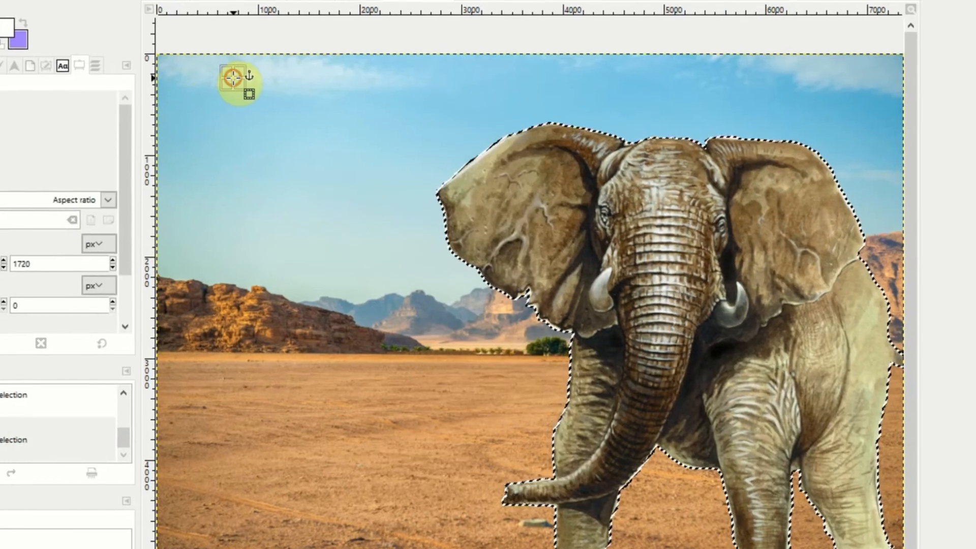
pyautogui.click(234, 78)
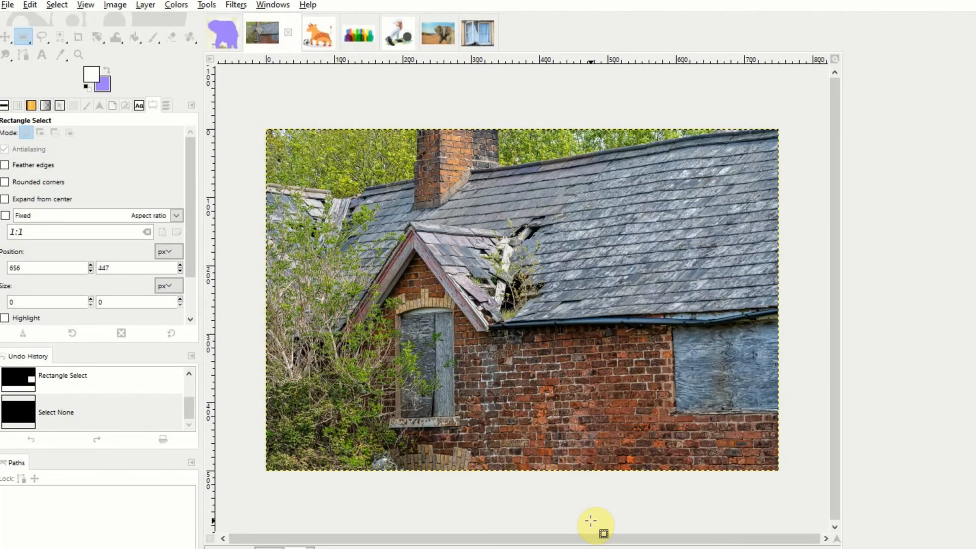
# Step: Cut the boarded window at the brick house's right edge out with Free Select, and switch to the curtained window image
pyautogui.press('f')
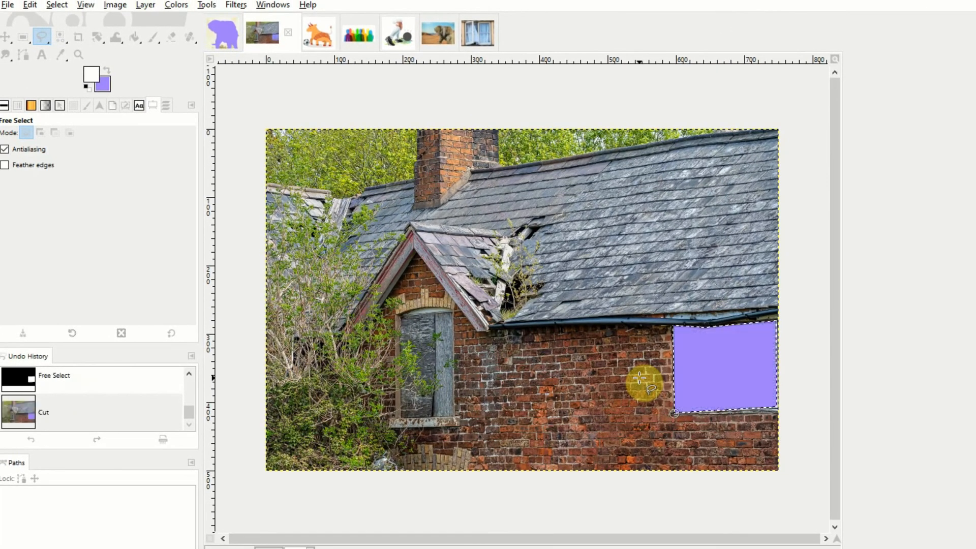
pyautogui.click(488, 34)
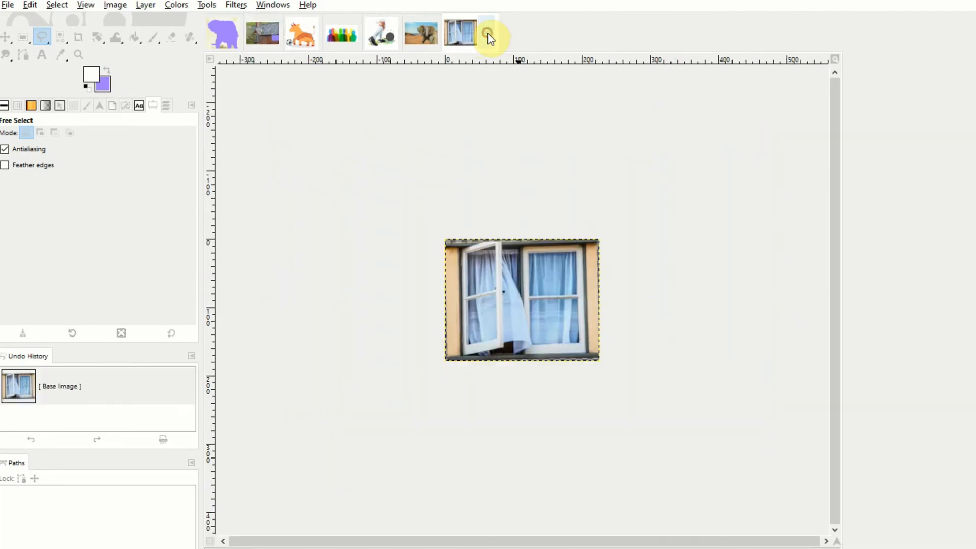